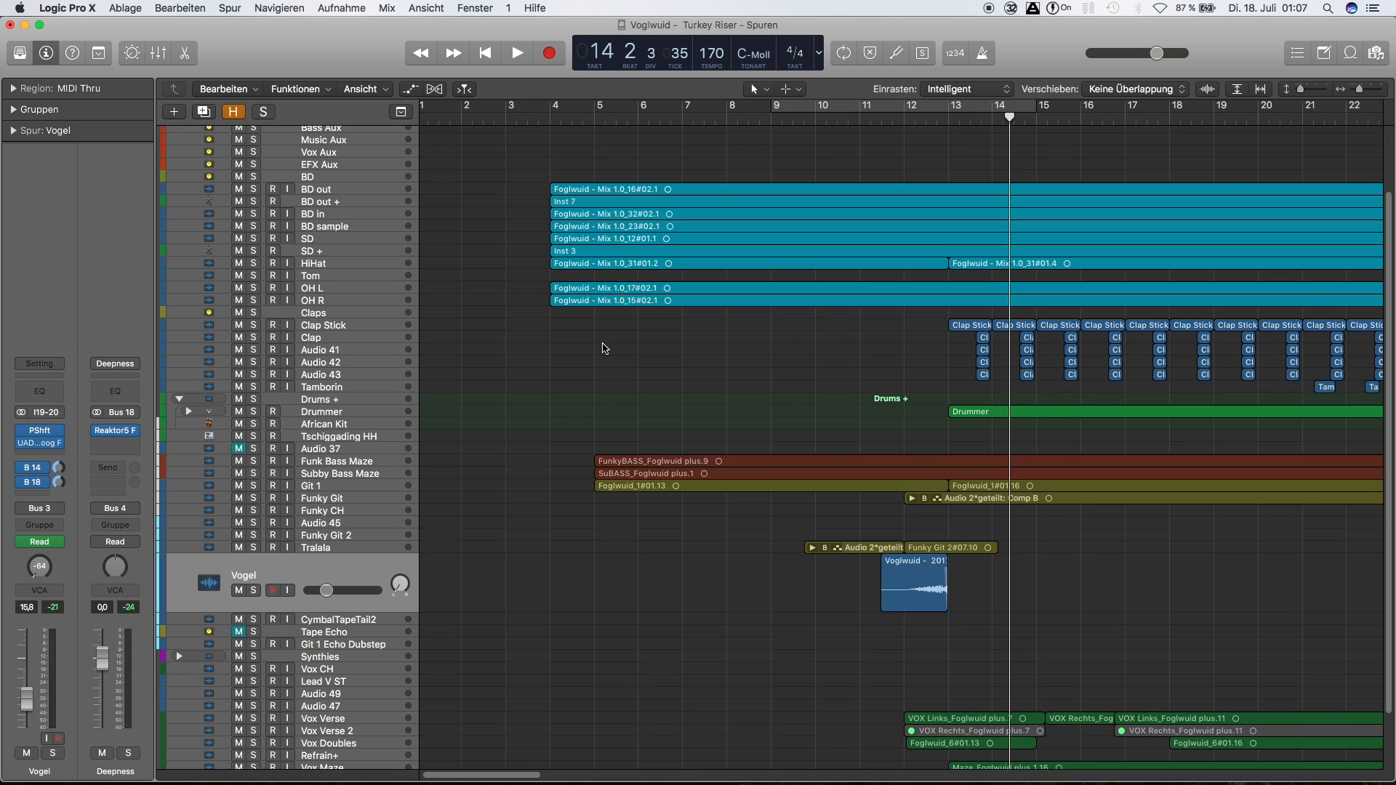
# Play the full mix through the turnaround around bar 13
pyautogui.click(602, 348)
pyautogui.press('space')
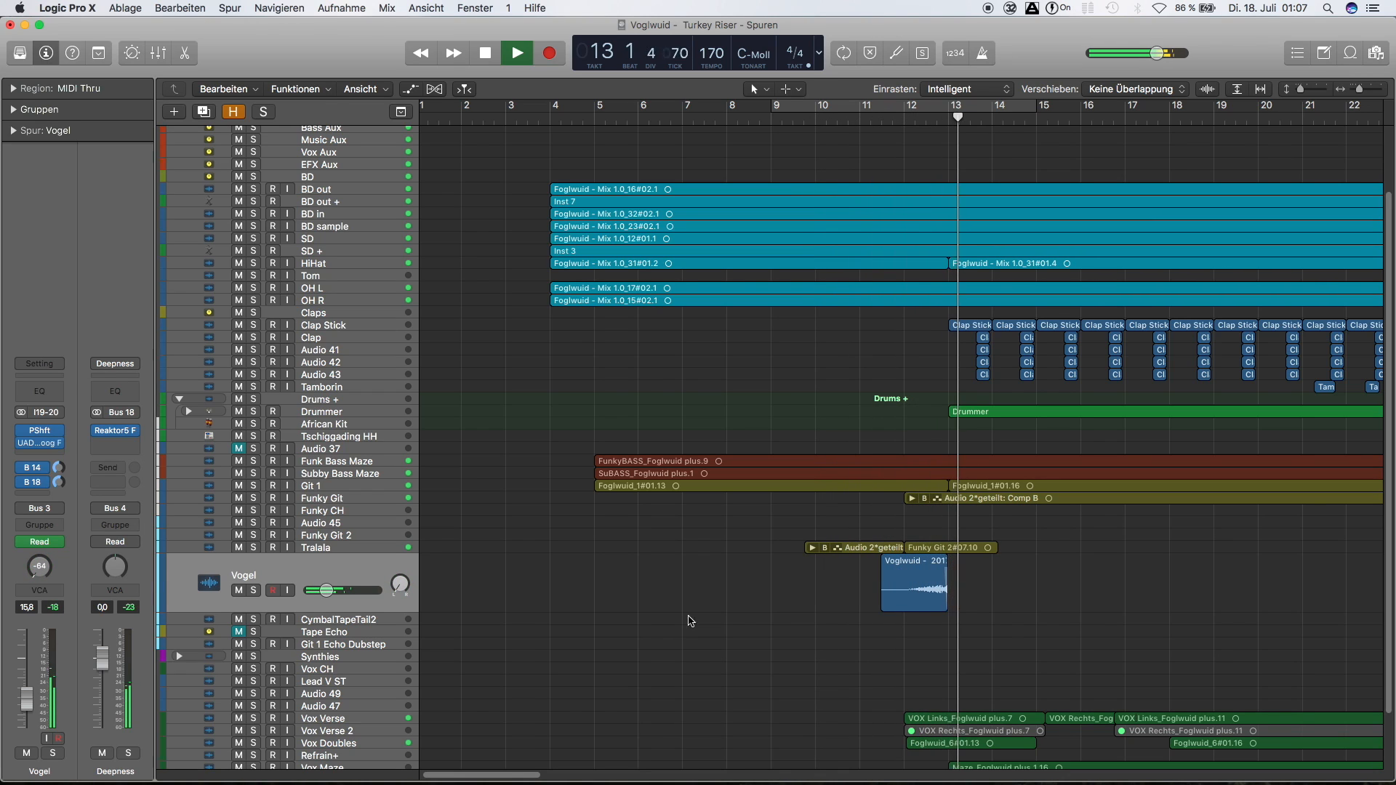
pyautogui.press('space')
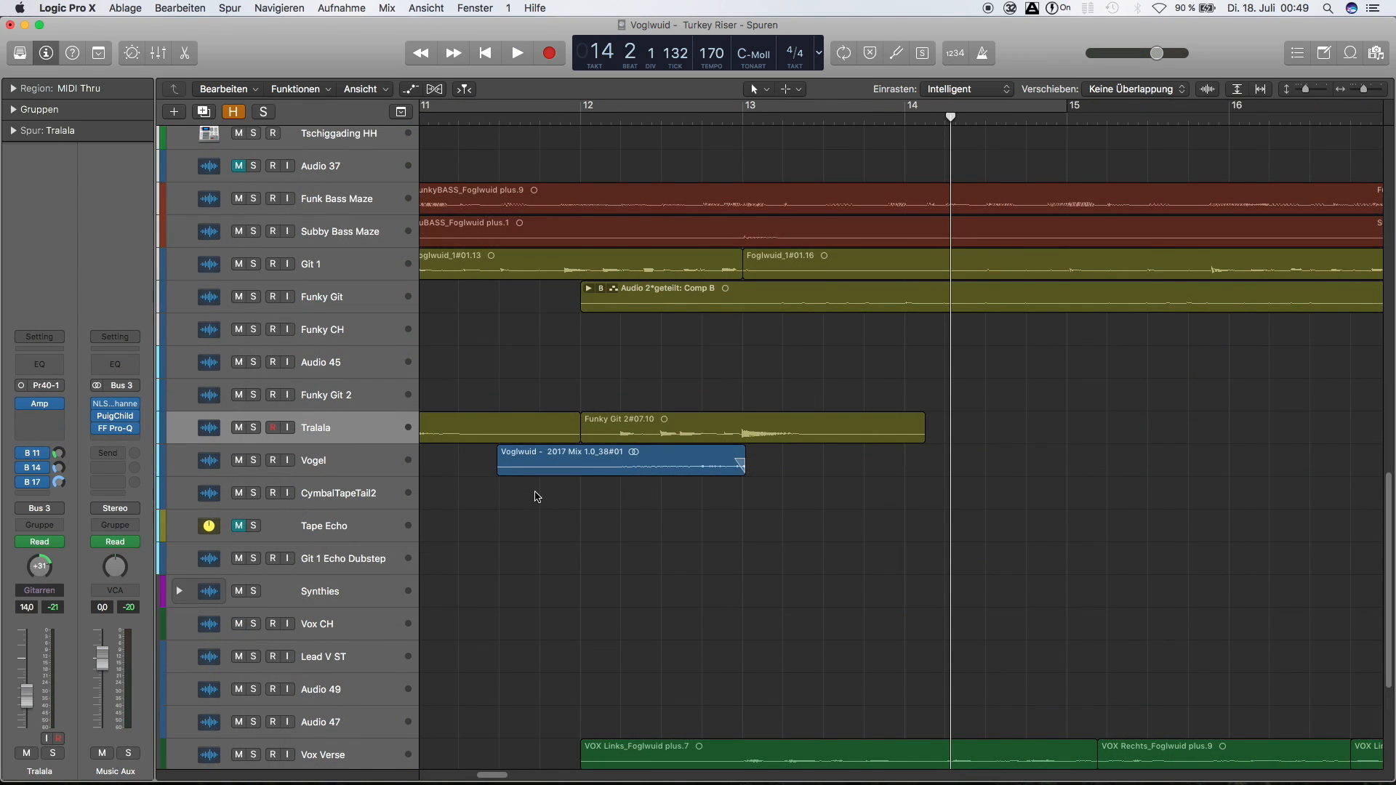
# Enlarge and solo the Tralala guitar track and play it from just before bar 12
pyautogui.click(339, 437)
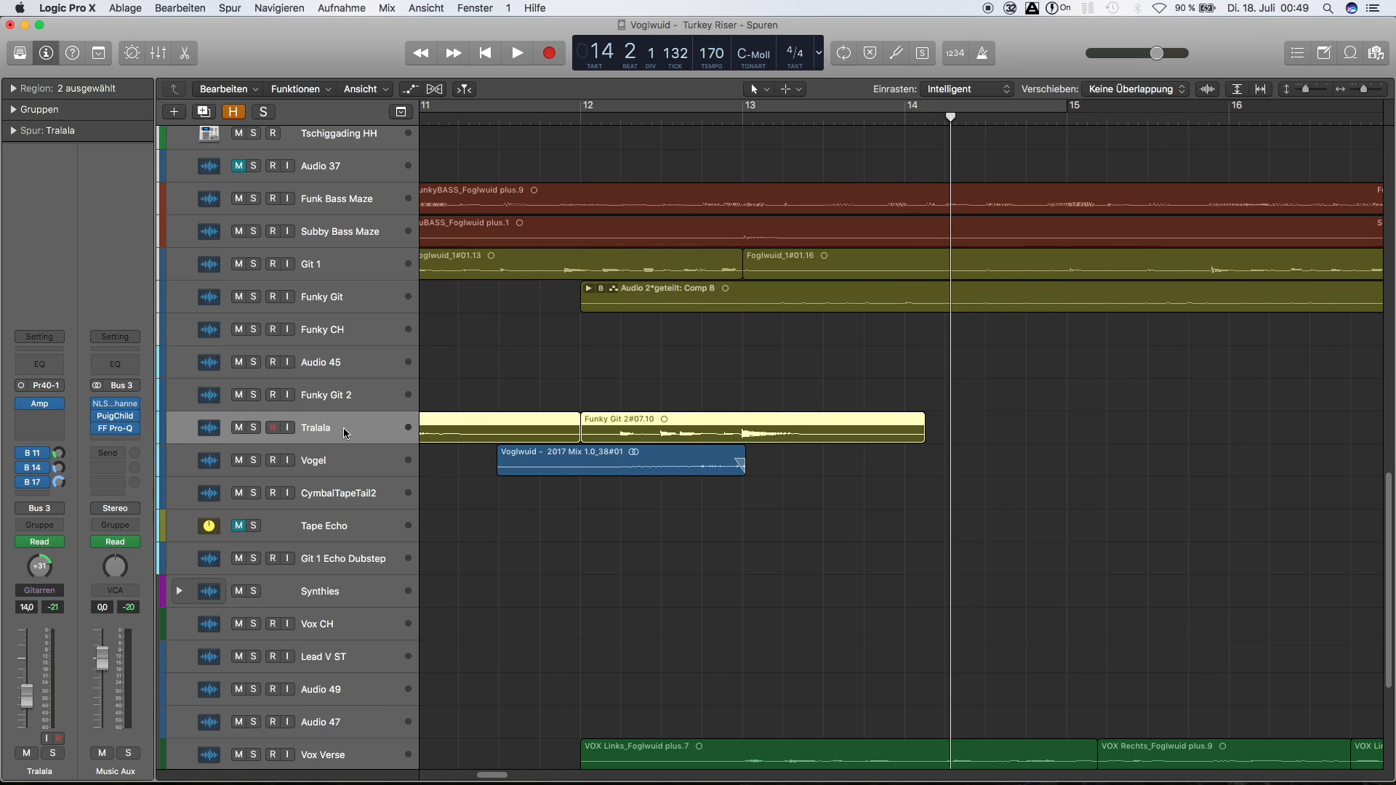
pyautogui.hotkey('ctrl', 'z')
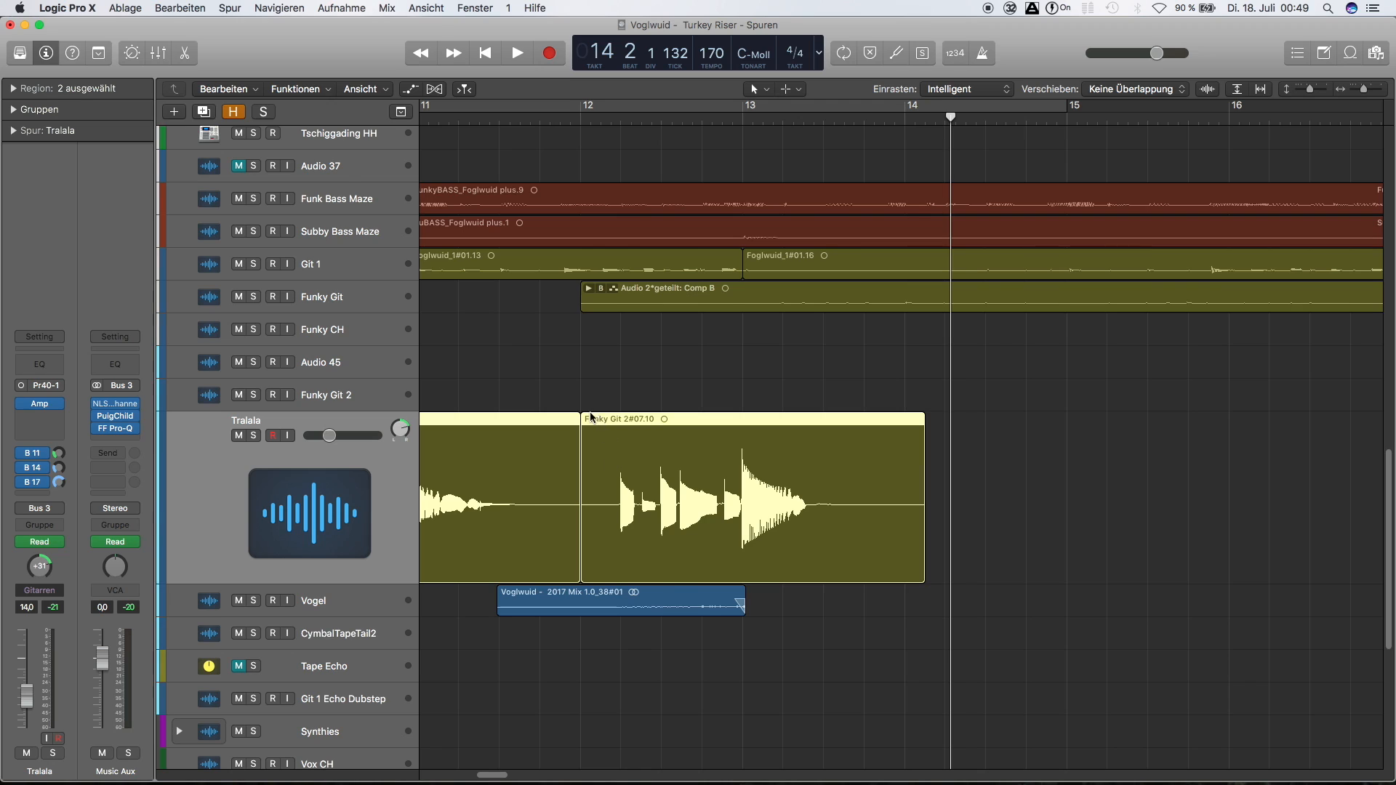
pyautogui.click(255, 438)
pyautogui.doubleClick(563, 121)
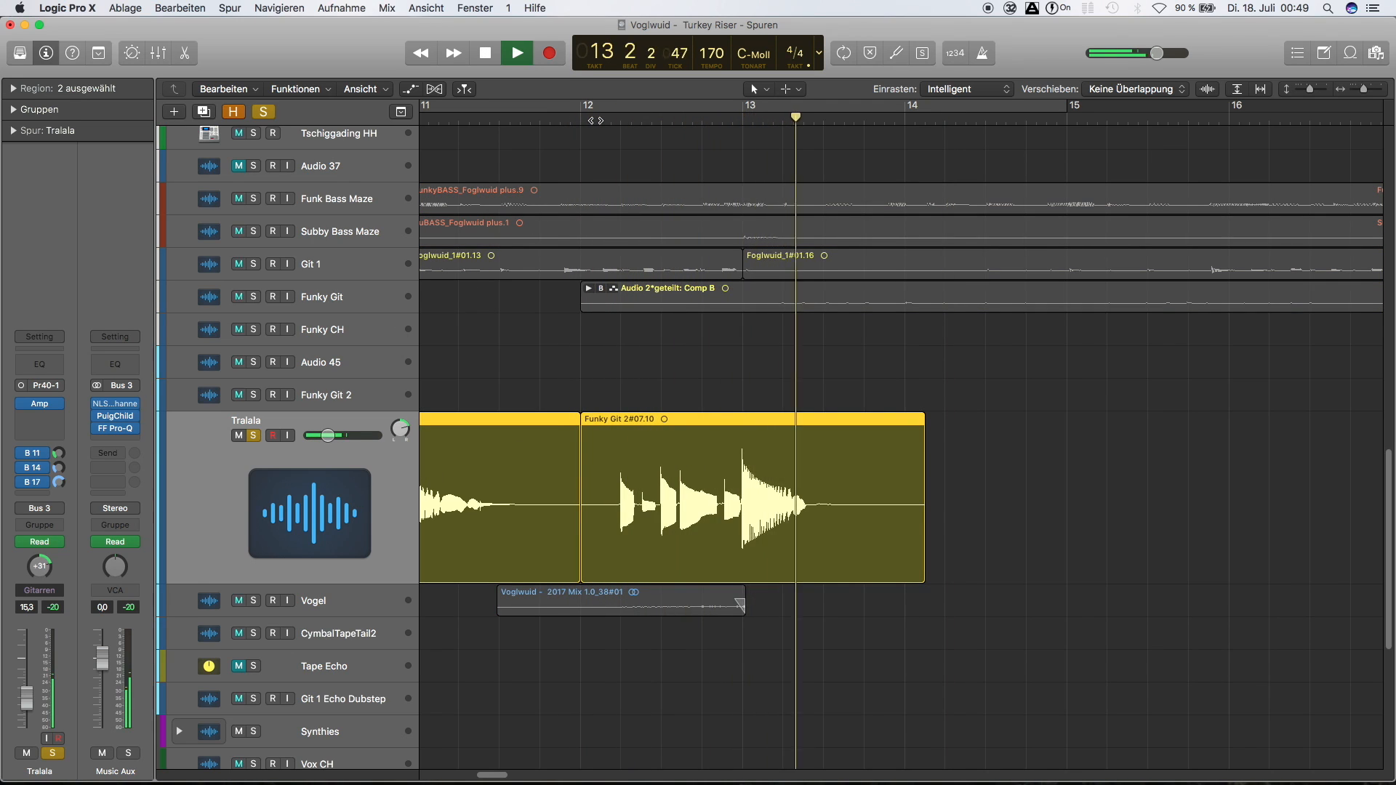
pyautogui.press('space')
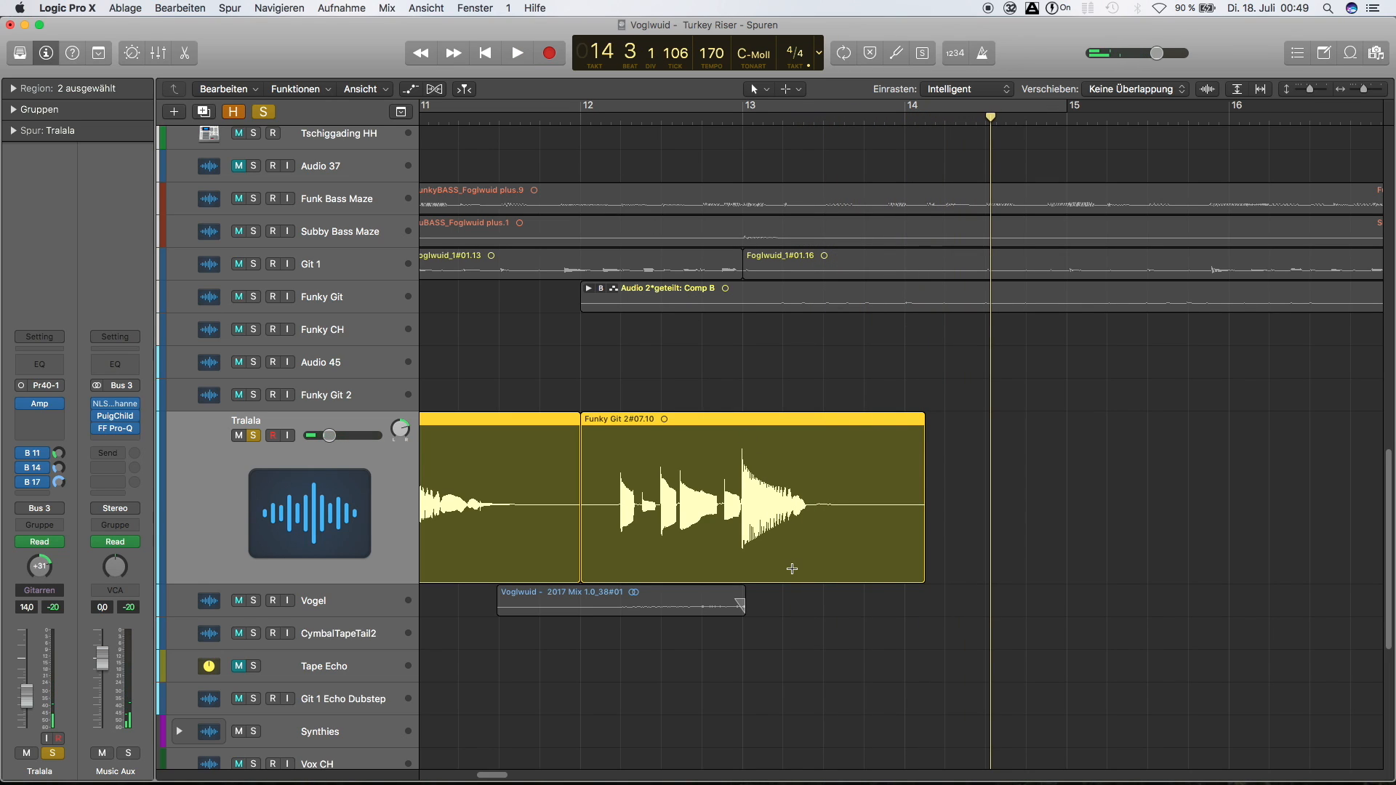
# Mark the final chord of the Tralala region from bar 13 to bar 14, and clear the selection
pyautogui.moveTo(741, 539); pyautogui.dragTo(906, 548)
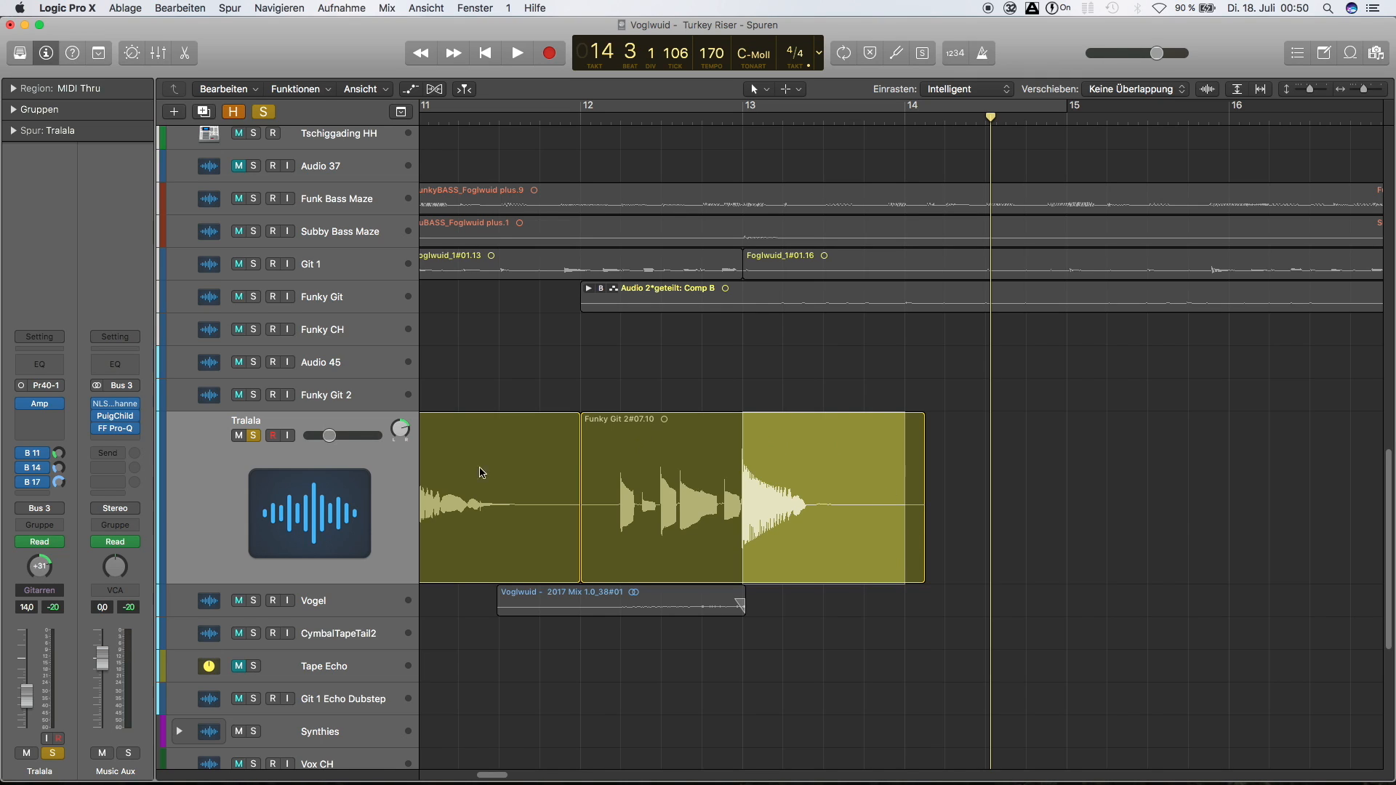
pyautogui.click(399, 477)
pyautogui.click(254, 434)
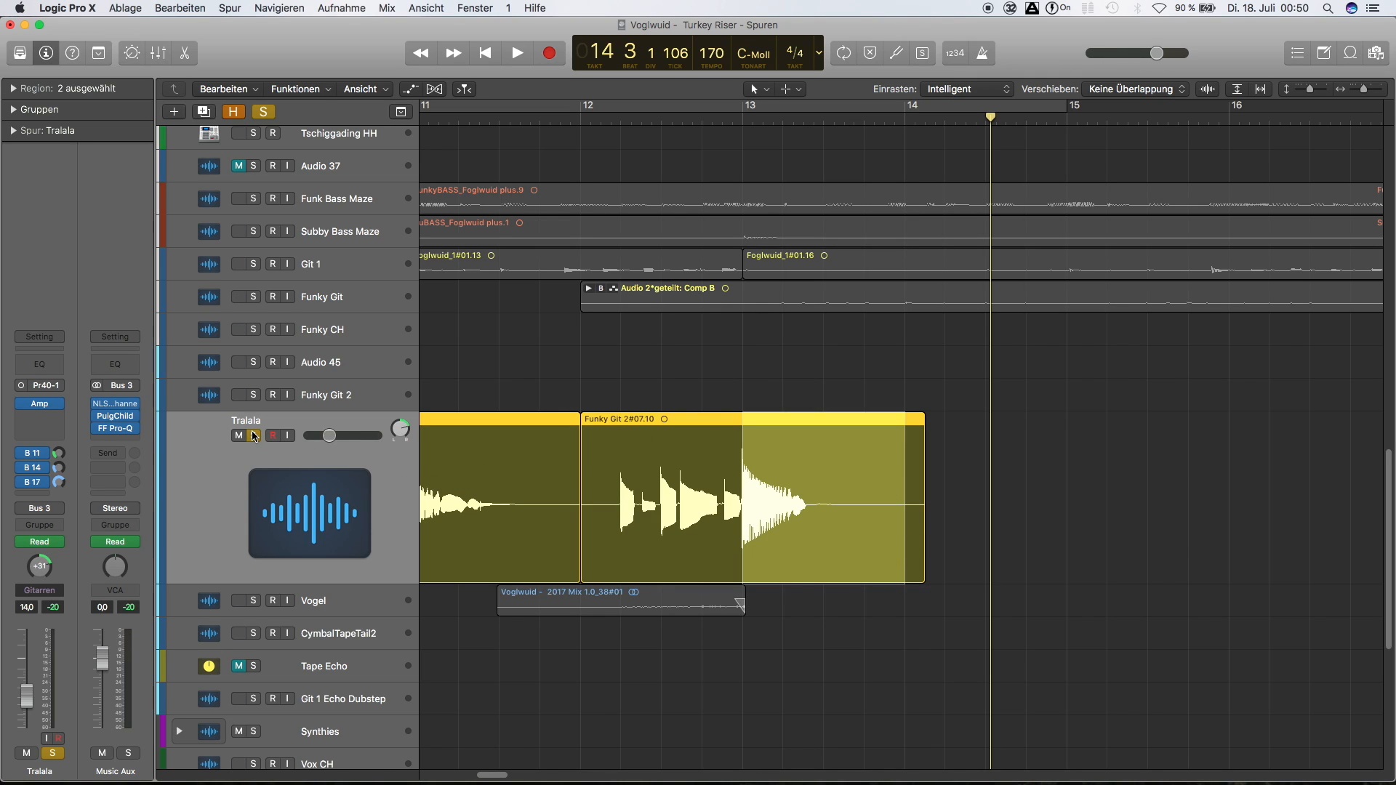
pyautogui.click(542, 445)
pyautogui.click(252, 438)
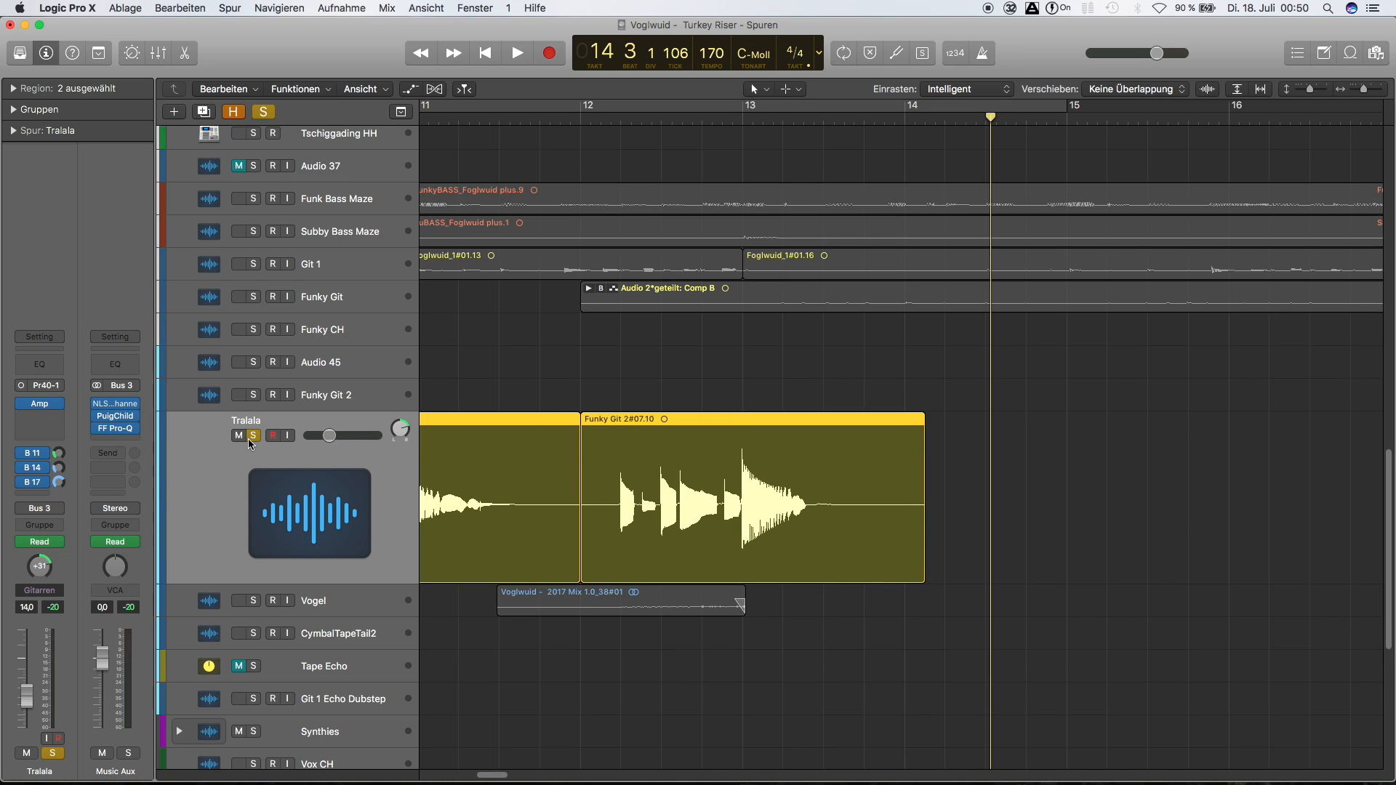
# Open the UAD EP-34 Tape Echo on the Tralala track's Bus 17 send and unmute the Tape Echo track
pyautogui.click(32, 483)
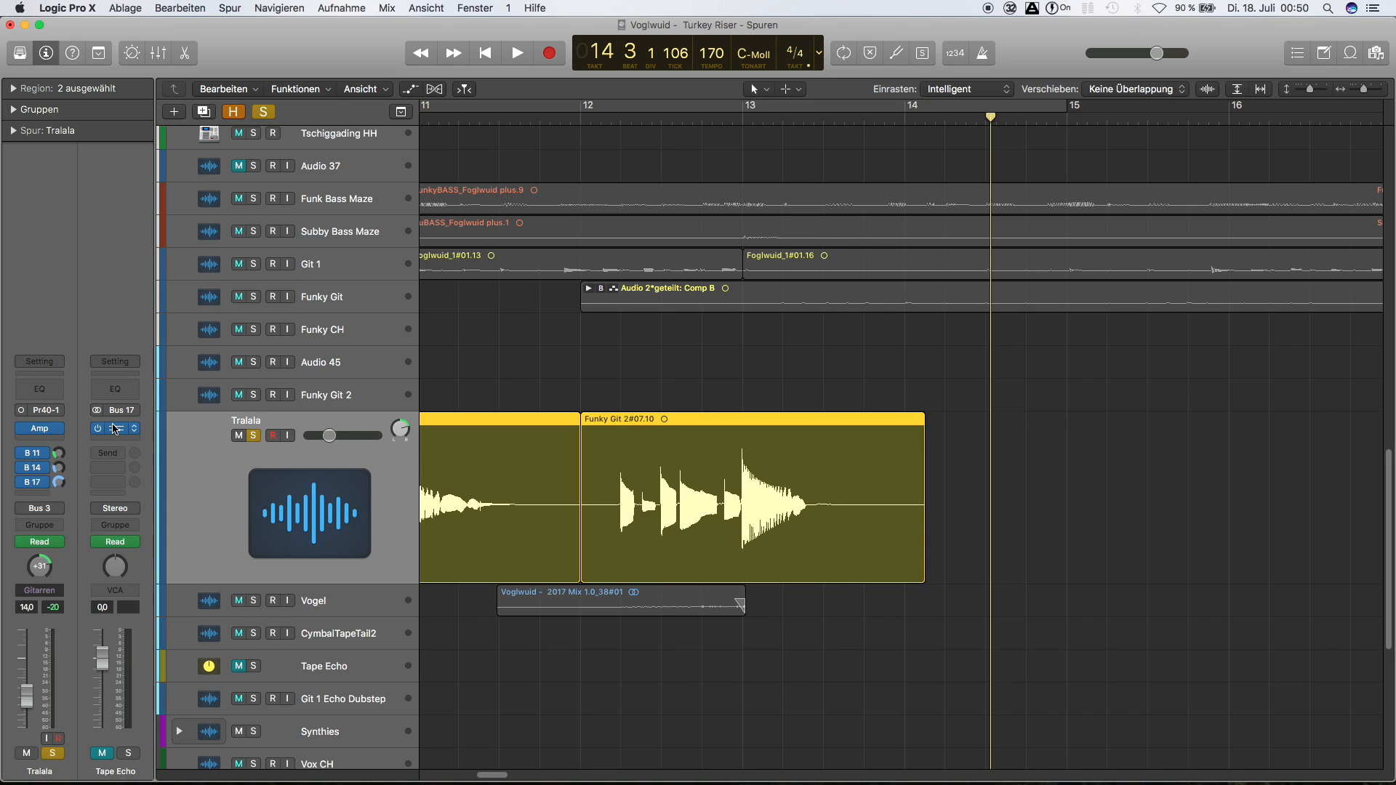
pyautogui.click(115, 429)
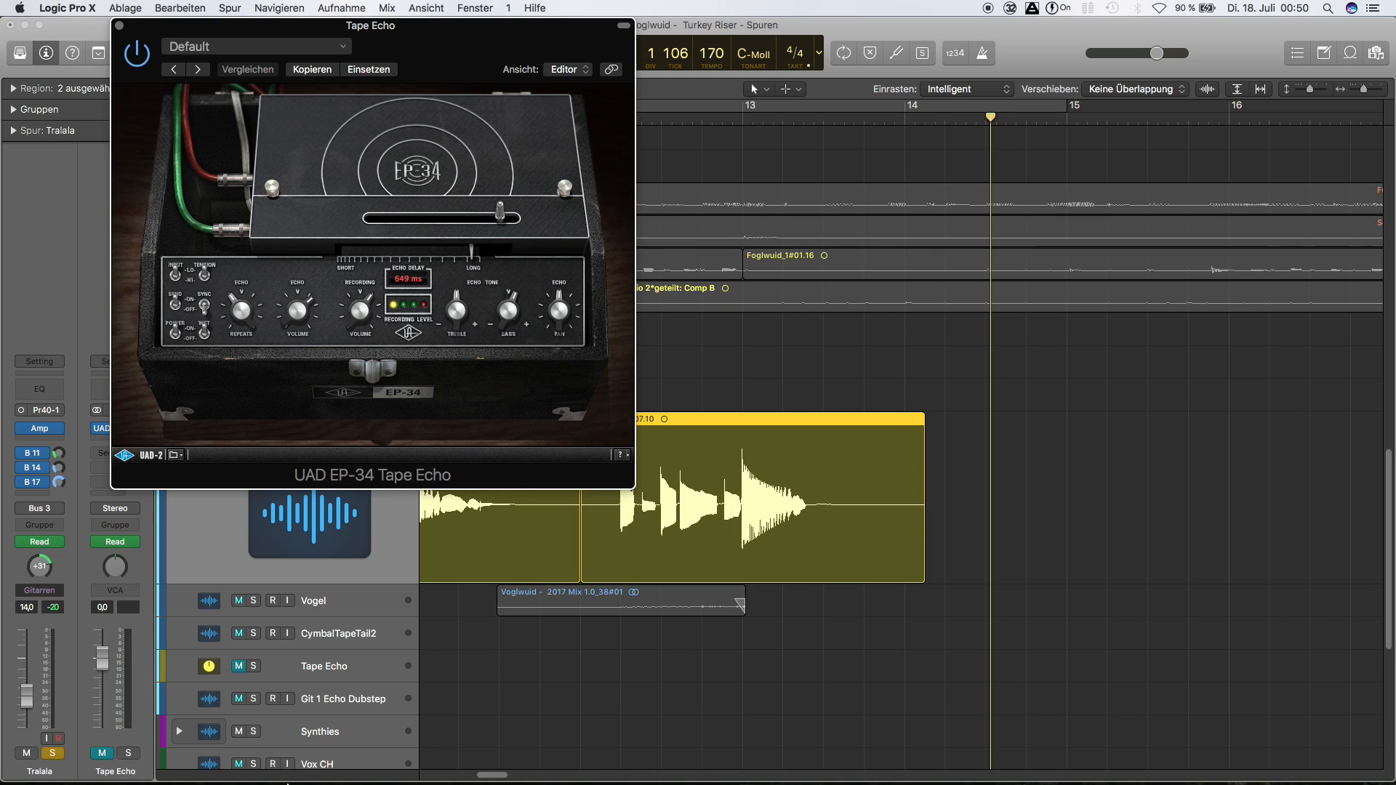
pyautogui.click(245, 665)
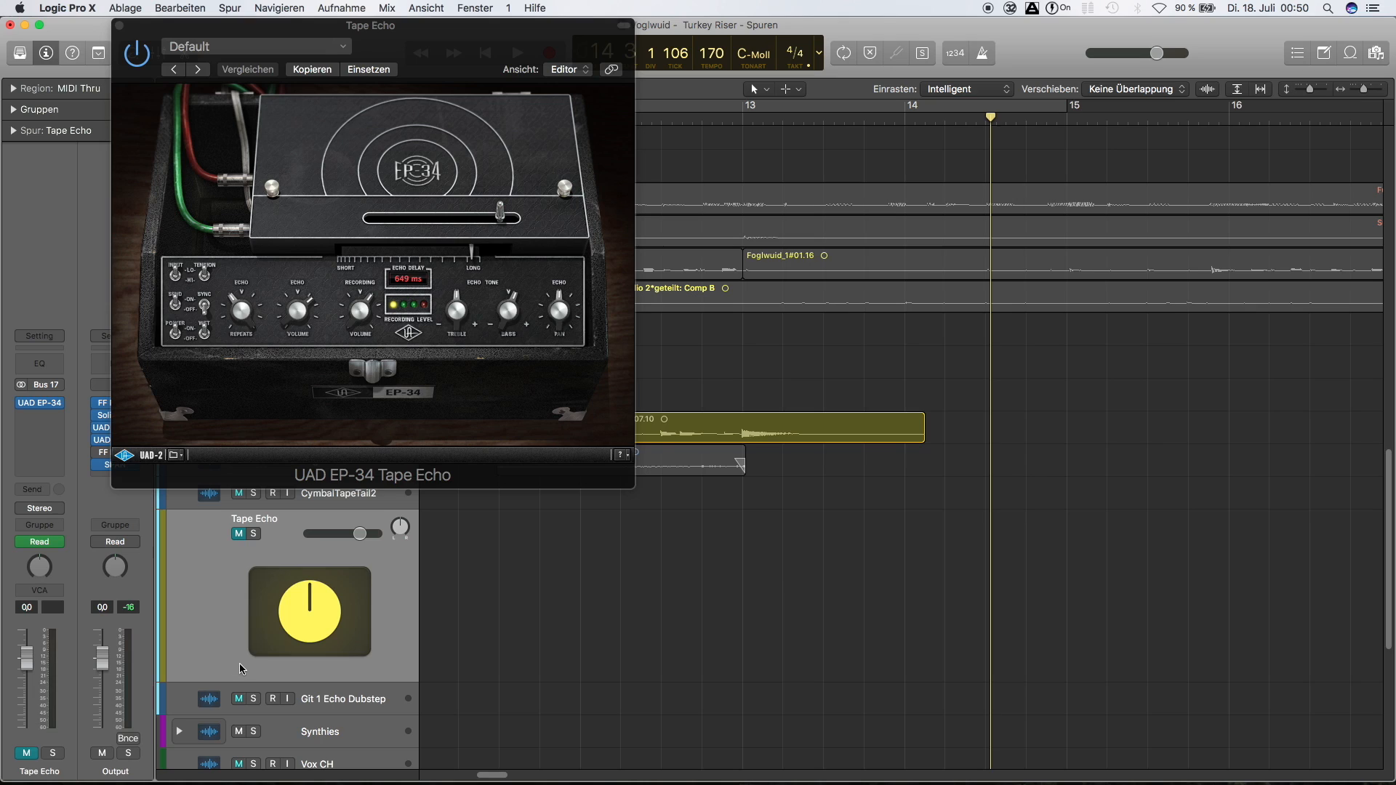
pyautogui.click(239, 535)
pyautogui.moveTo(540, 26); pyautogui.dragTo(1263, 235)
# Place the playhead just before bar 12, show track automation and disable the Tape Echo track's delay automation
pyautogui.click(561, 116)
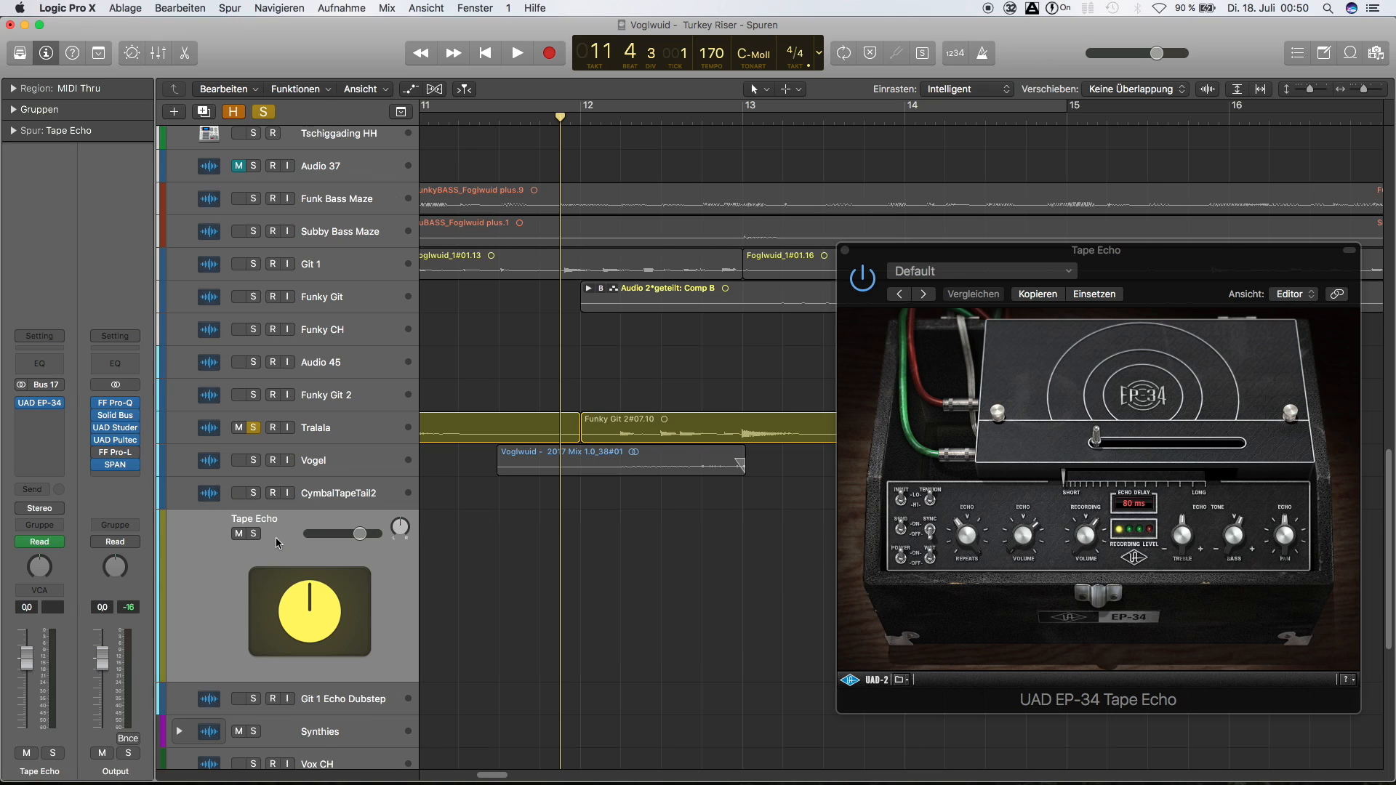
pyautogui.press('a')
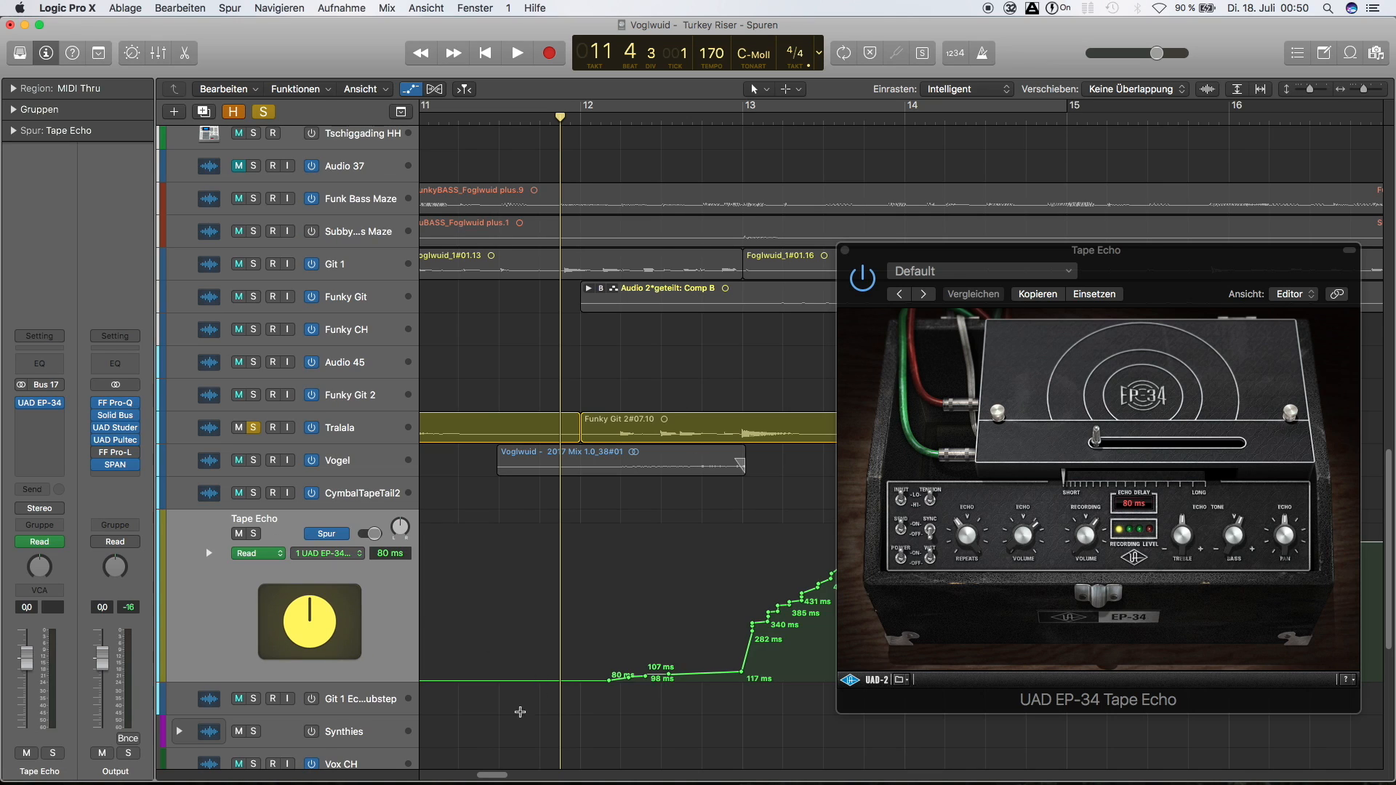
pyautogui.click(298, 554)
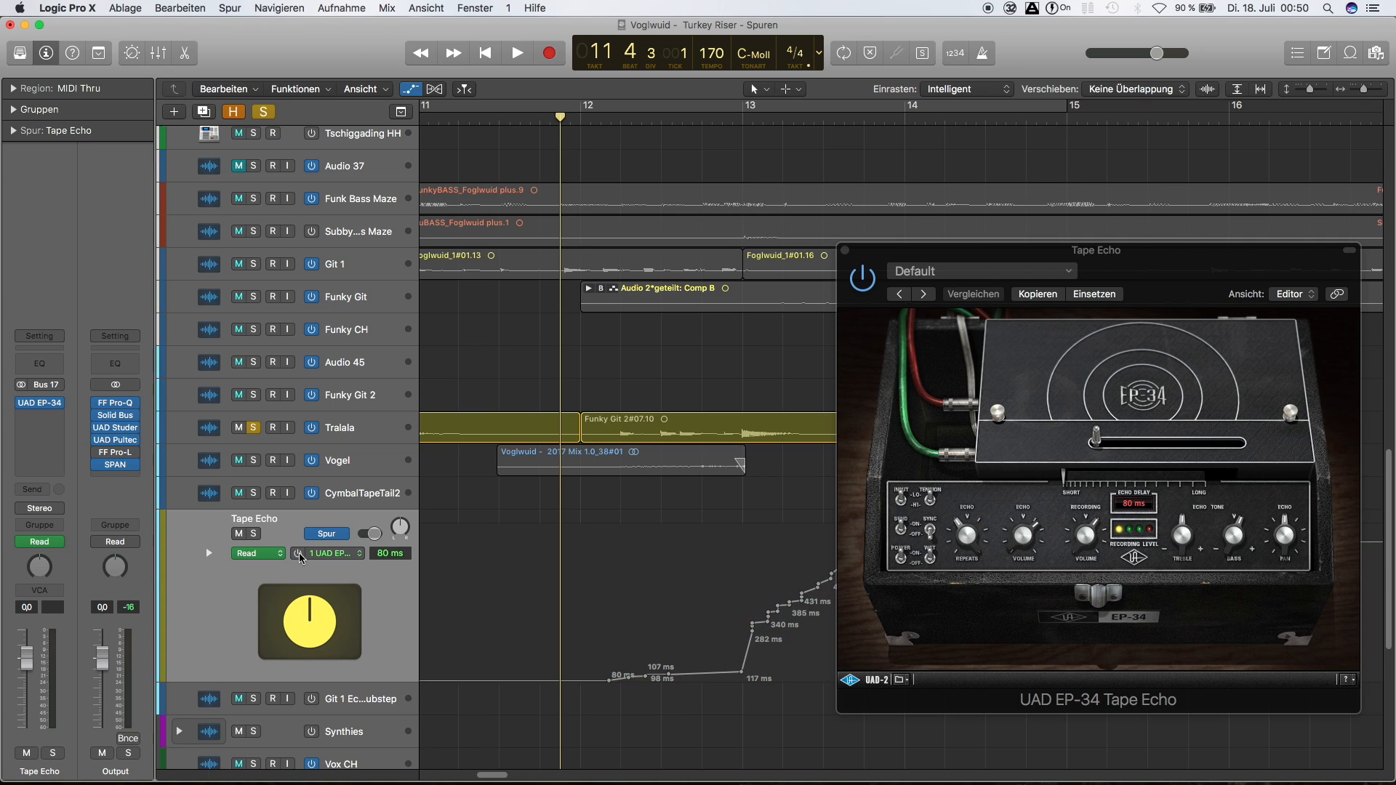
pyautogui.moveTo(1091, 256); pyautogui.dragTo(1061, 113)
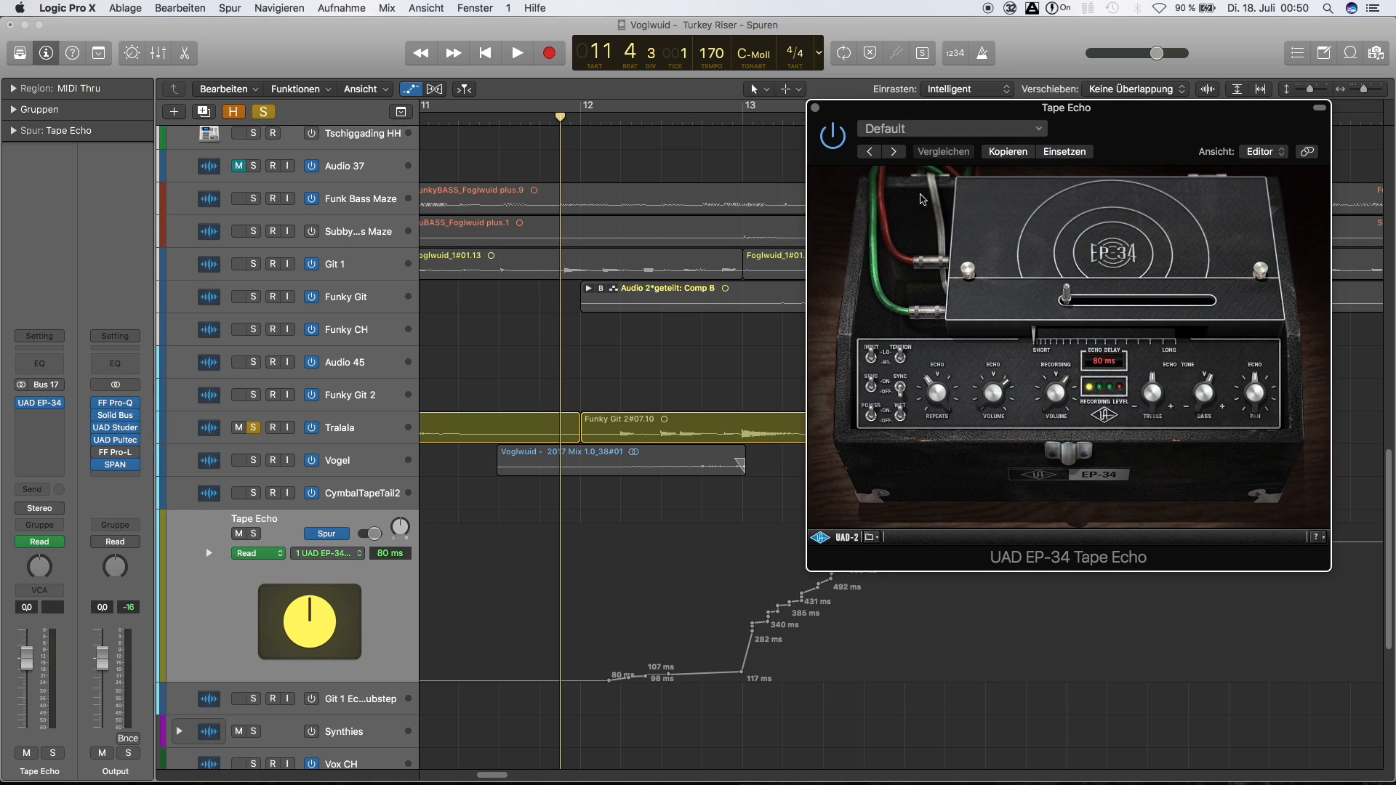
# Solo the Tape Echo track and play the guitar passage with the delay automation disabled
pyautogui.click(52, 754)
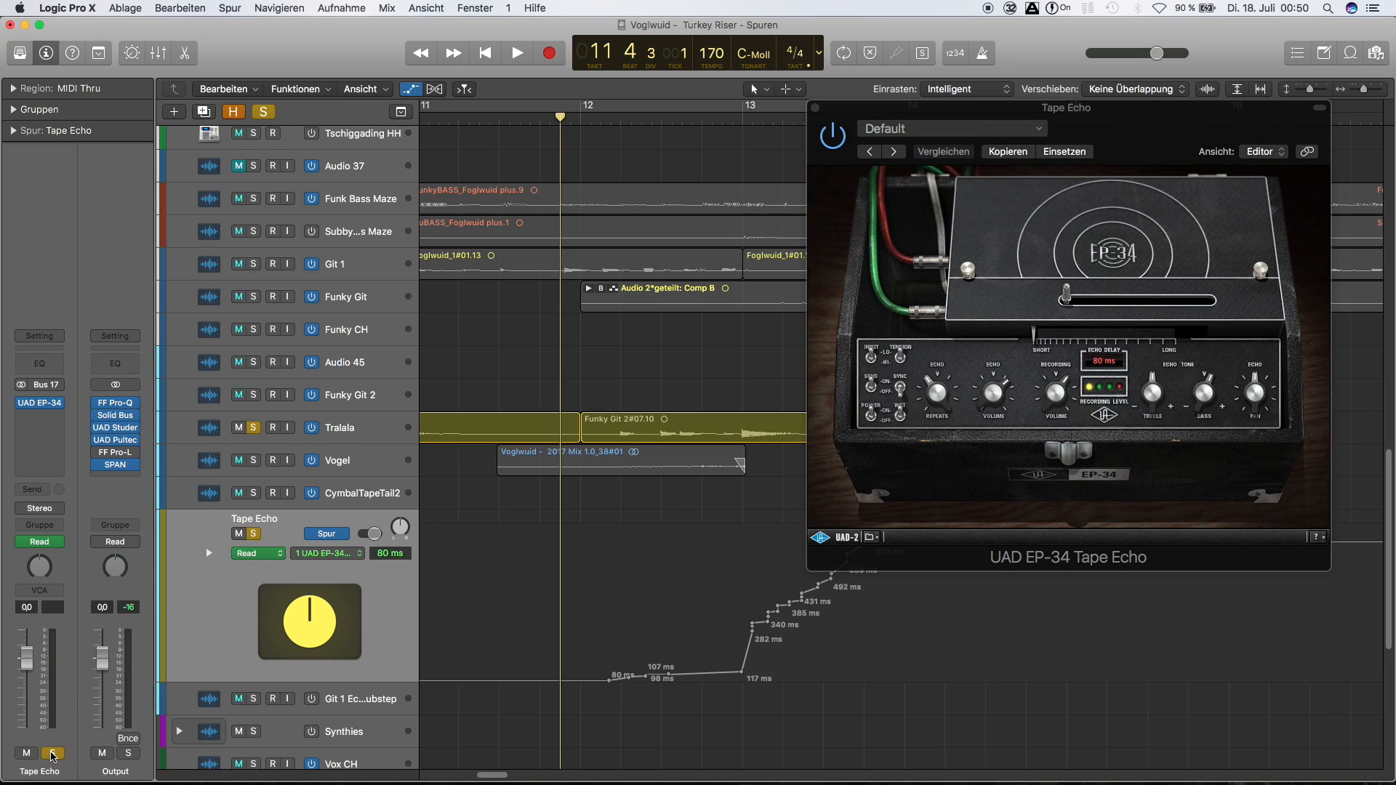
pyautogui.moveTo(1113, 112); pyautogui.dragTo(1110, 110)
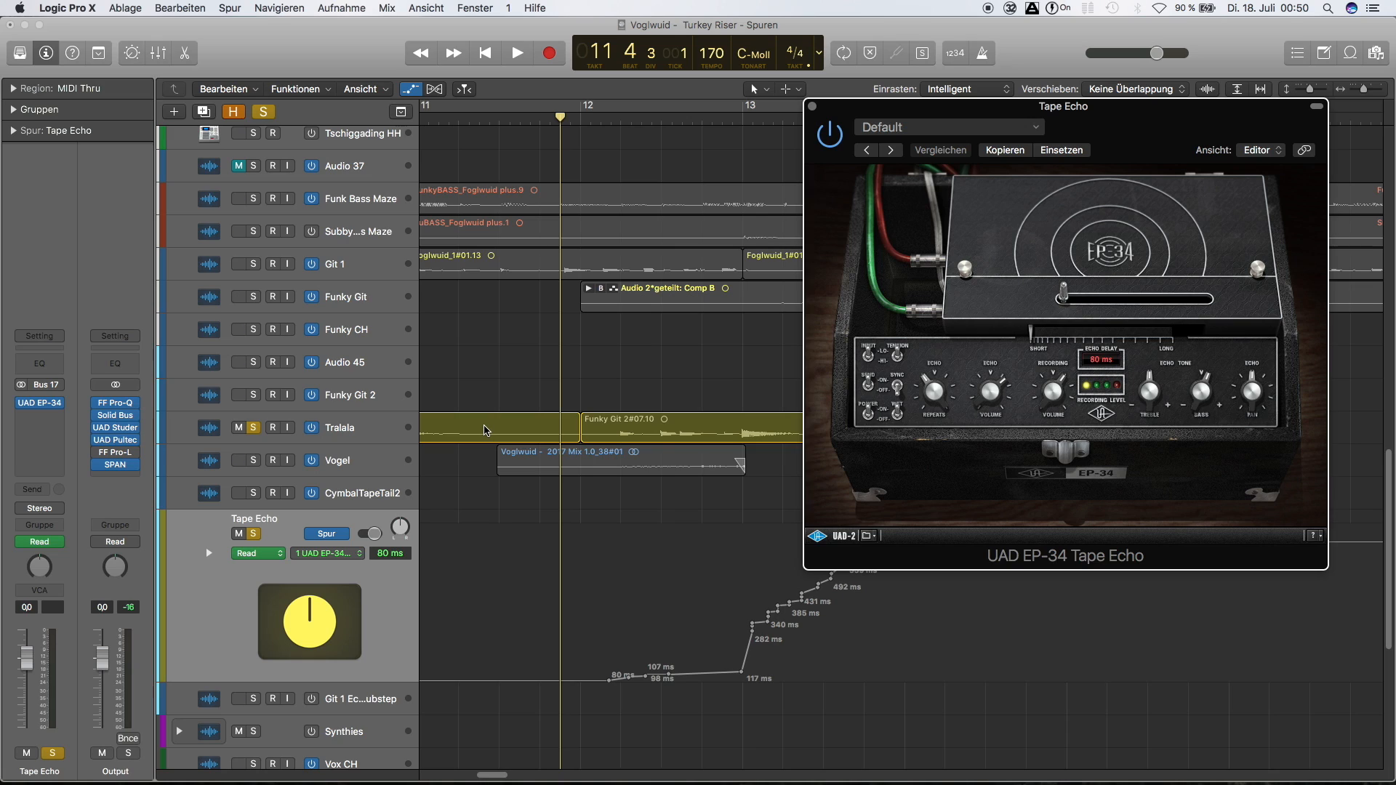
pyautogui.press('space')
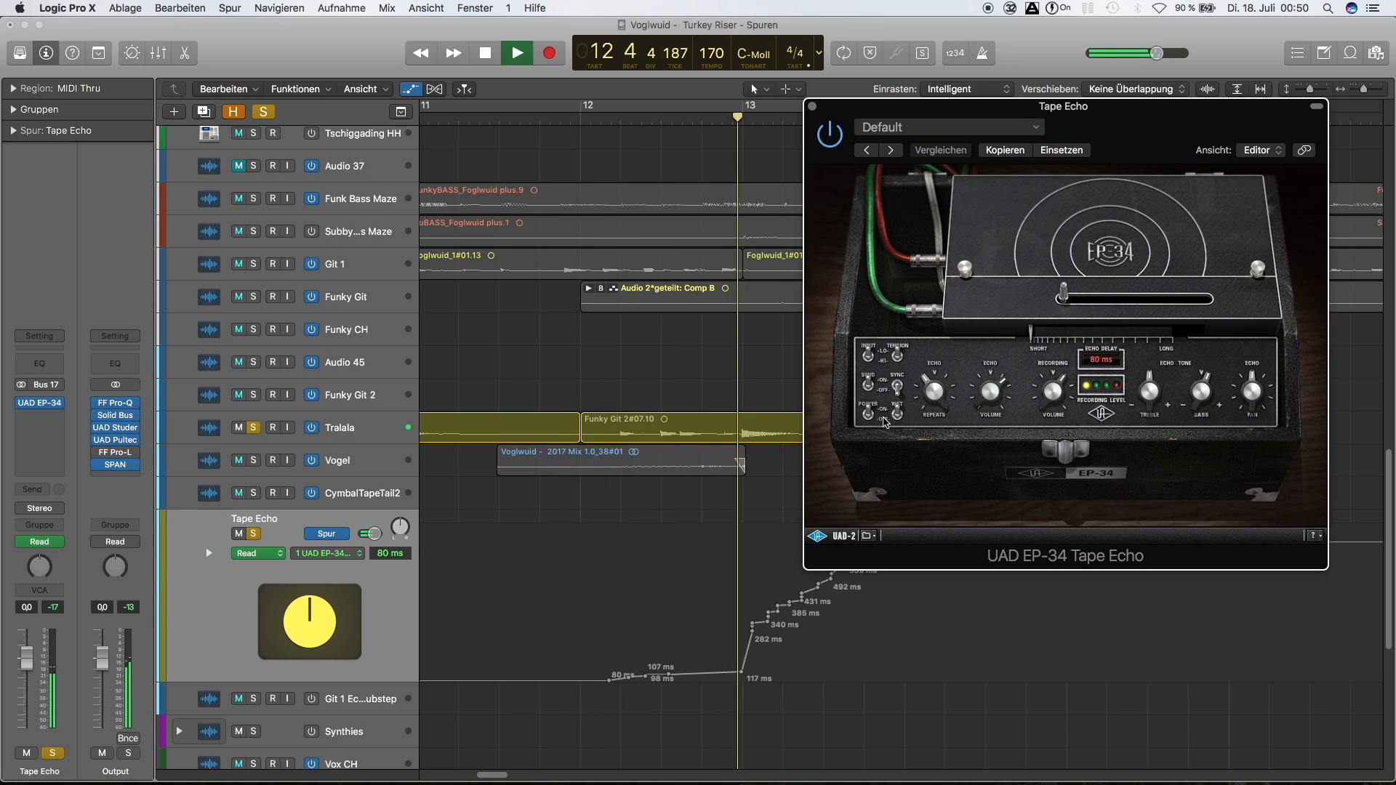
pyautogui.press('space')
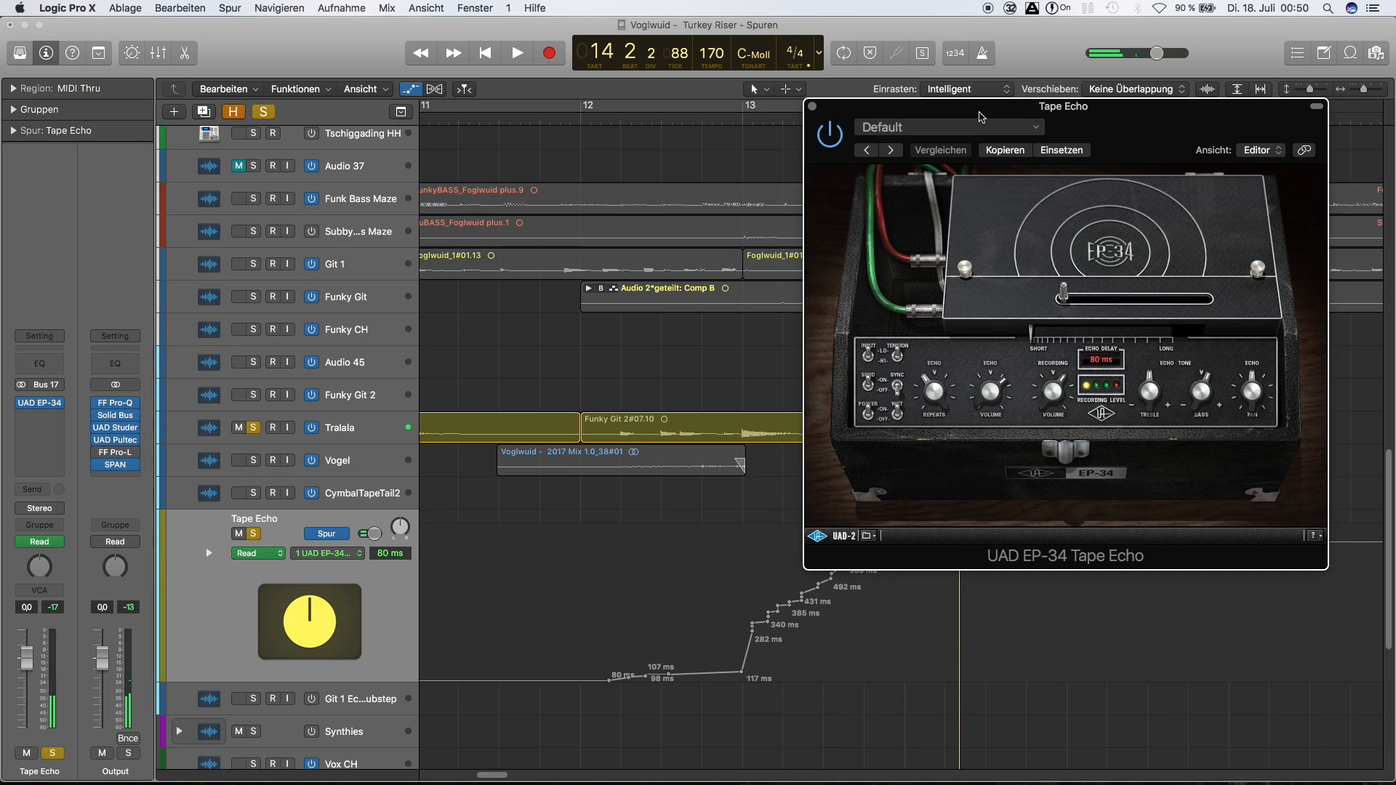
# Re-enable the Tape Echo's delay automation and move the plug-in window aside to examine the automation curve
pyautogui.click(298, 555)
pyautogui.click(298, 554)
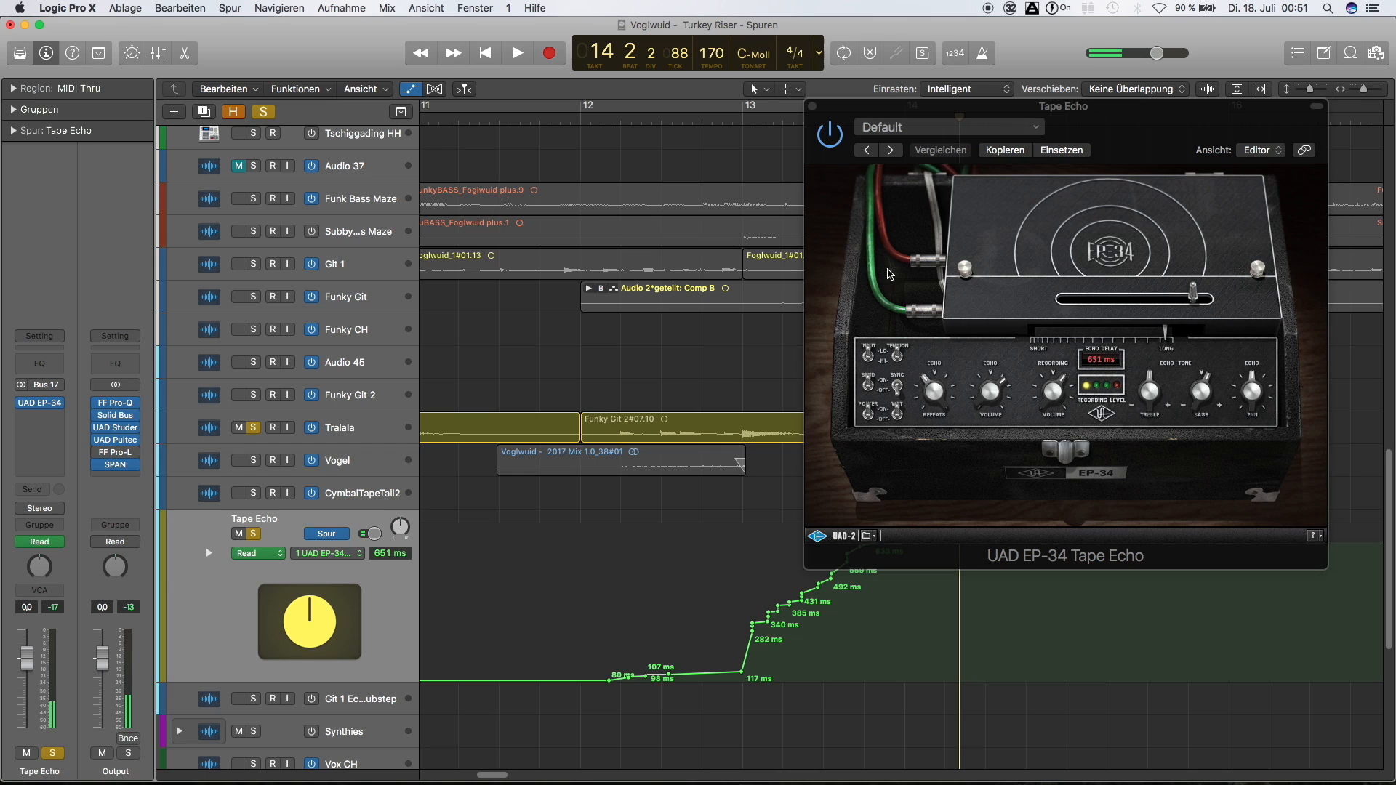
pyautogui.moveTo(961, 111); pyautogui.dragTo(1216, 106)
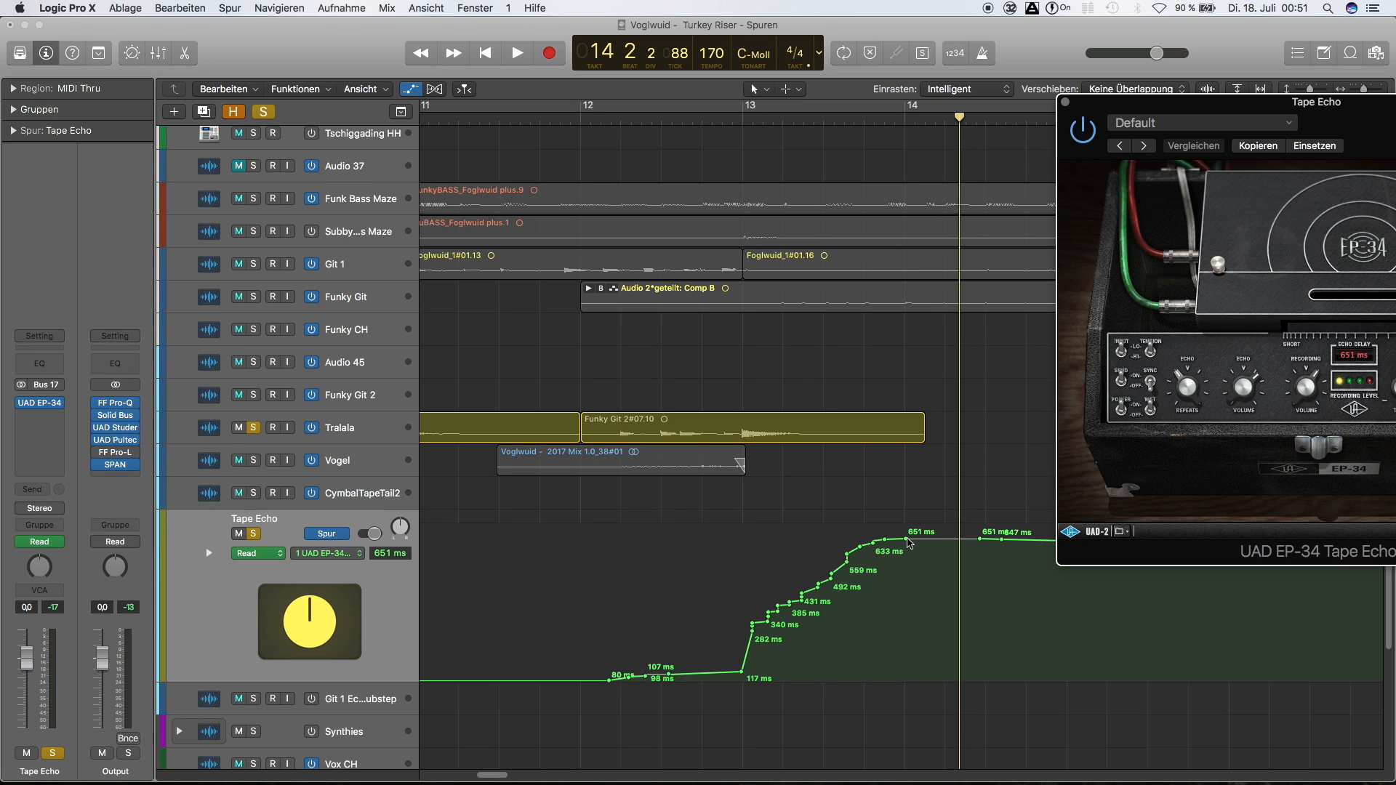
pyautogui.moveTo(1158, 106); pyautogui.dragTo(819, 41)
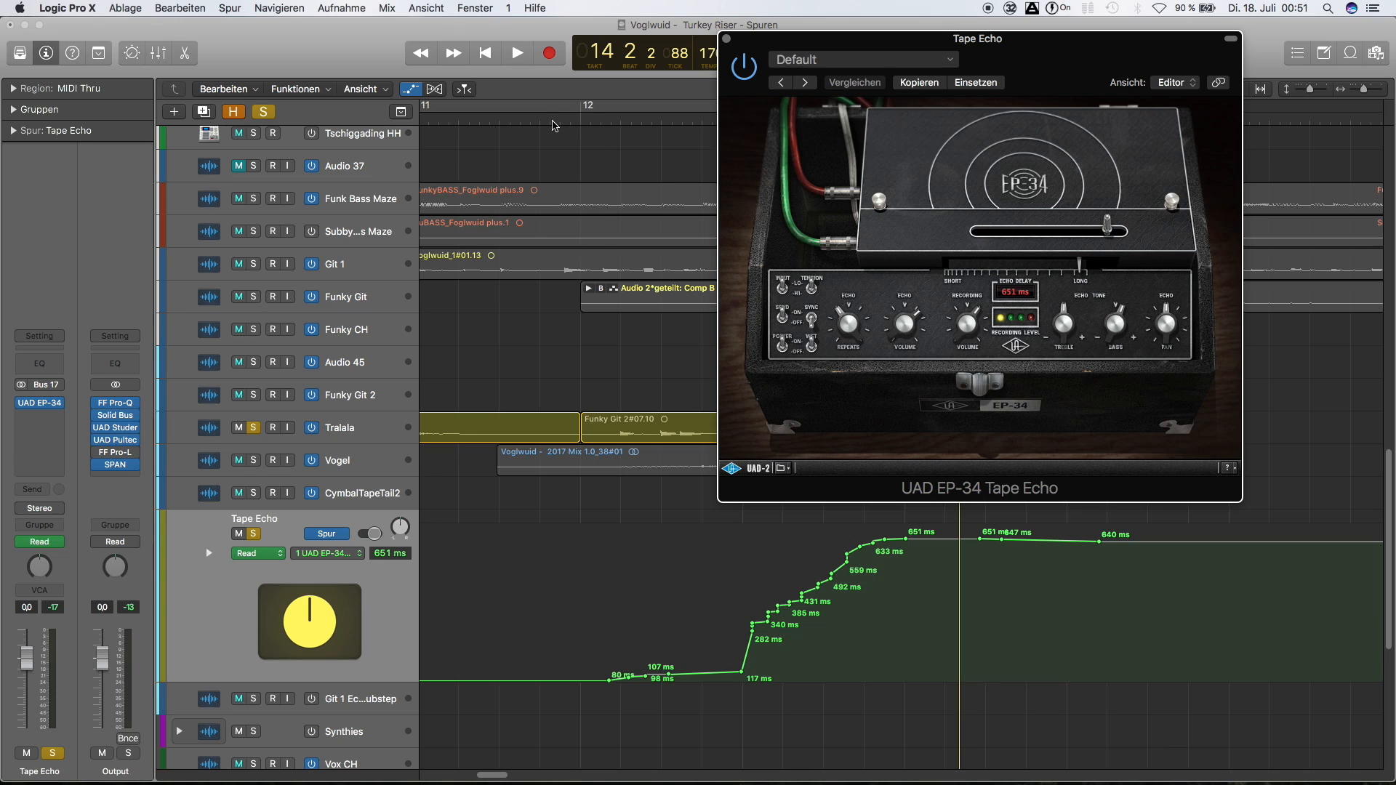
# Play the guitar passage from just before bar 12 with the delay automation active, and close the Tape Echo window
pyautogui.click(551, 118)
pyautogui.press('space')
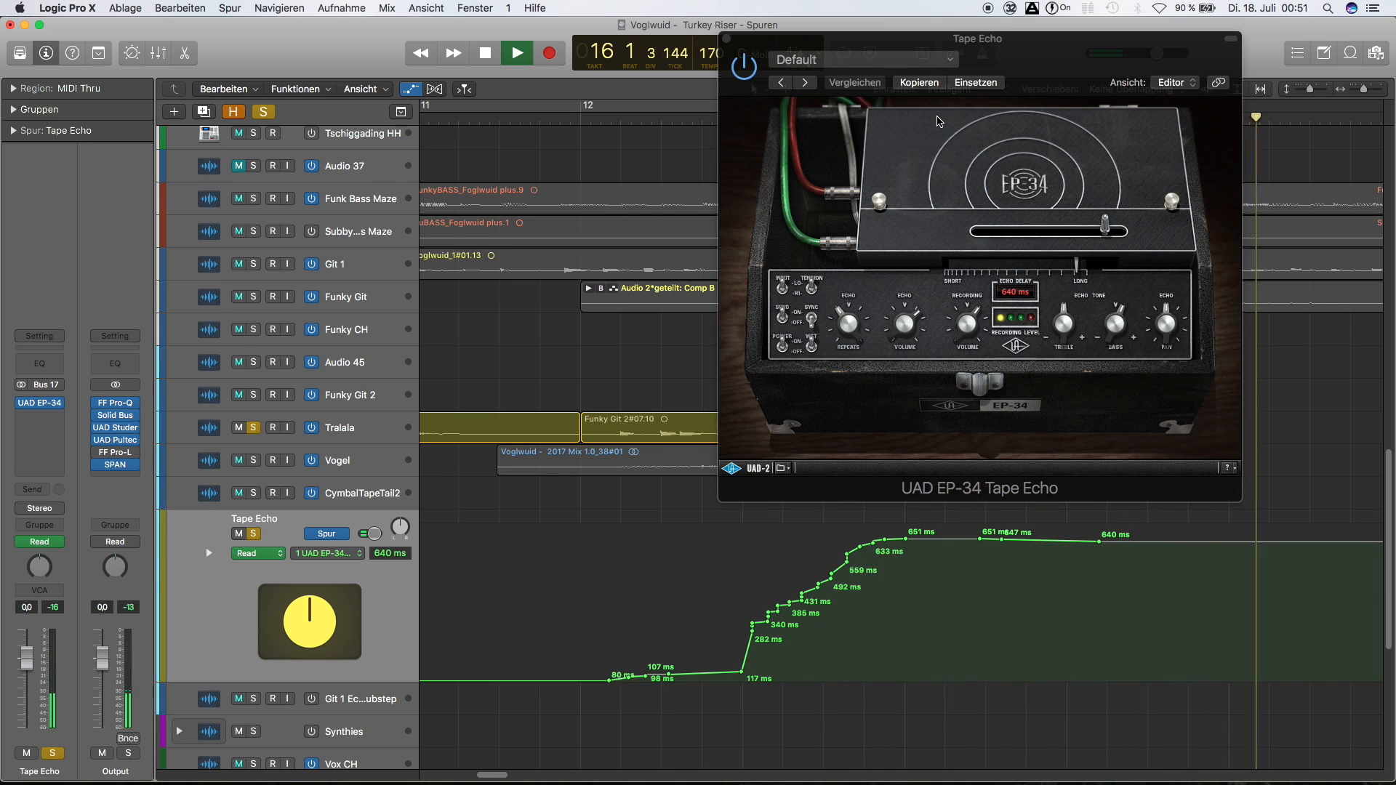
pyautogui.press('space')
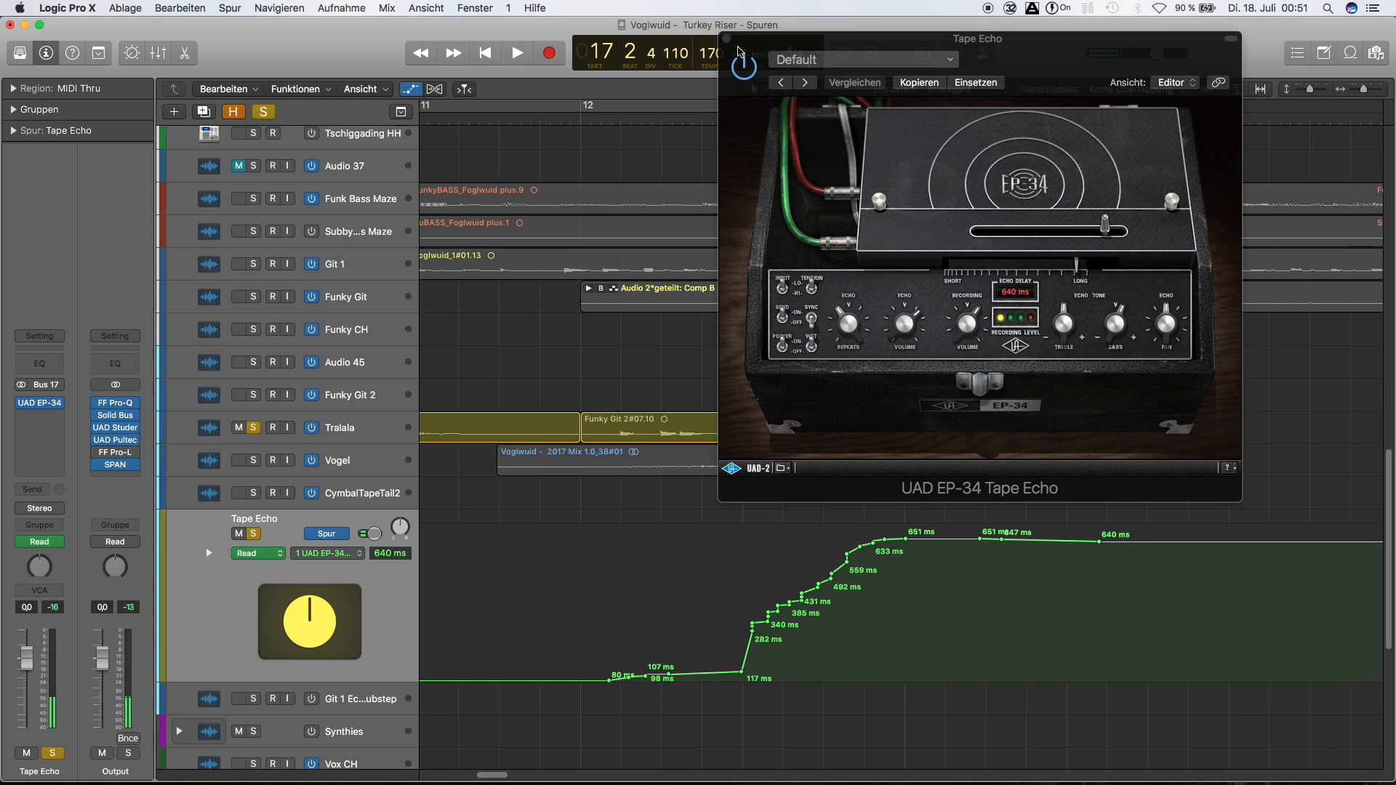
pyautogui.click(726, 39)
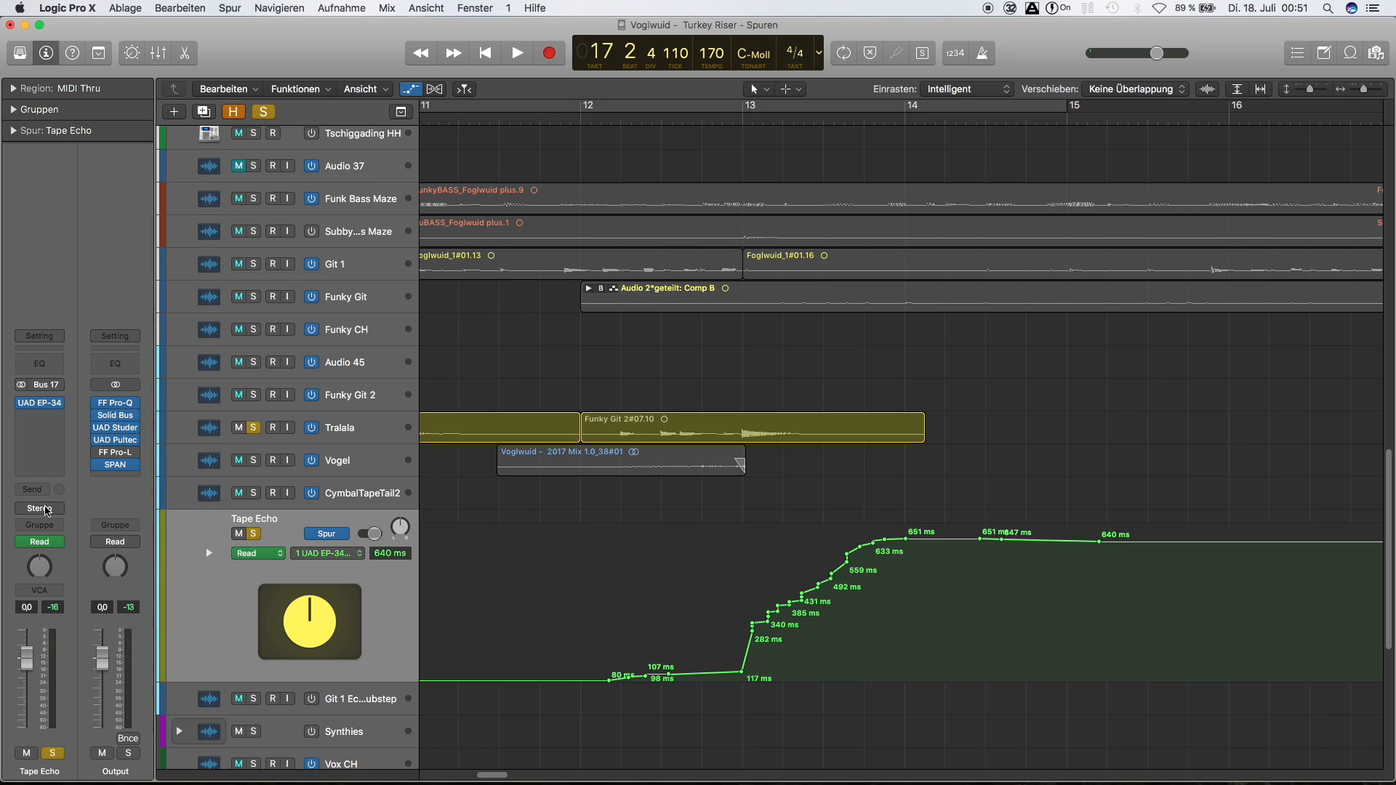
# Look through the hardware outputs available for the Tape Echo track without changing its routing
pyautogui.click(39, 508)
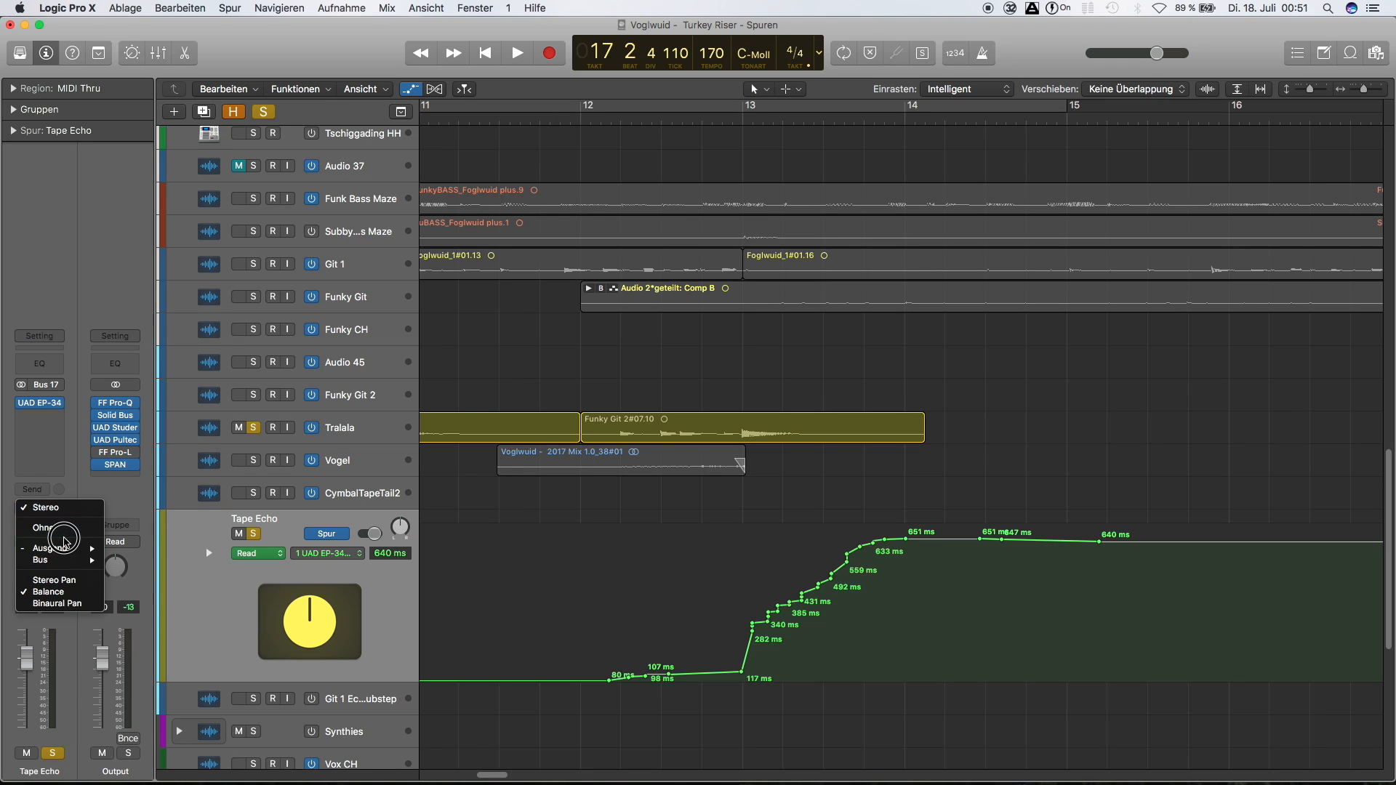
pyautogui.moveTo(70, 549)
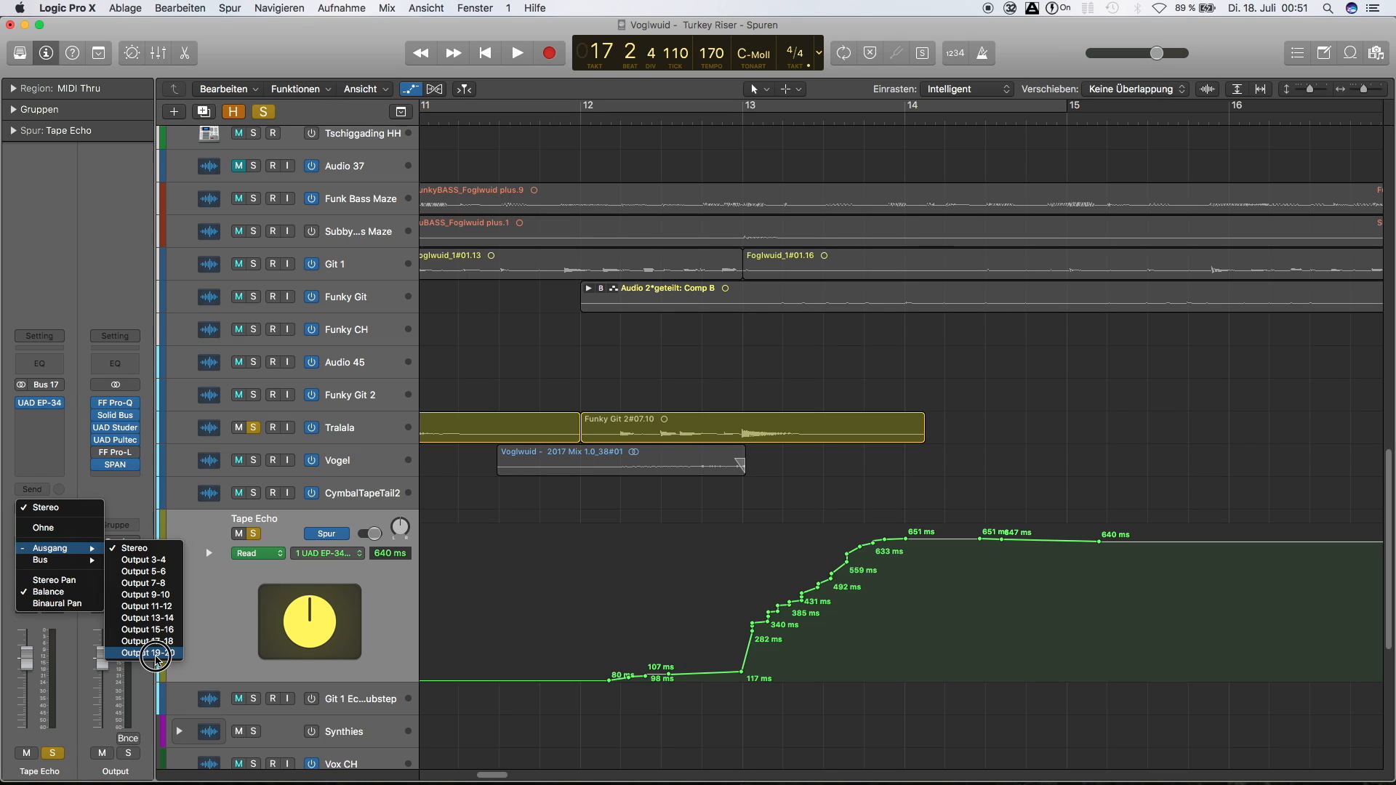
pyautogui.click(182, 573)
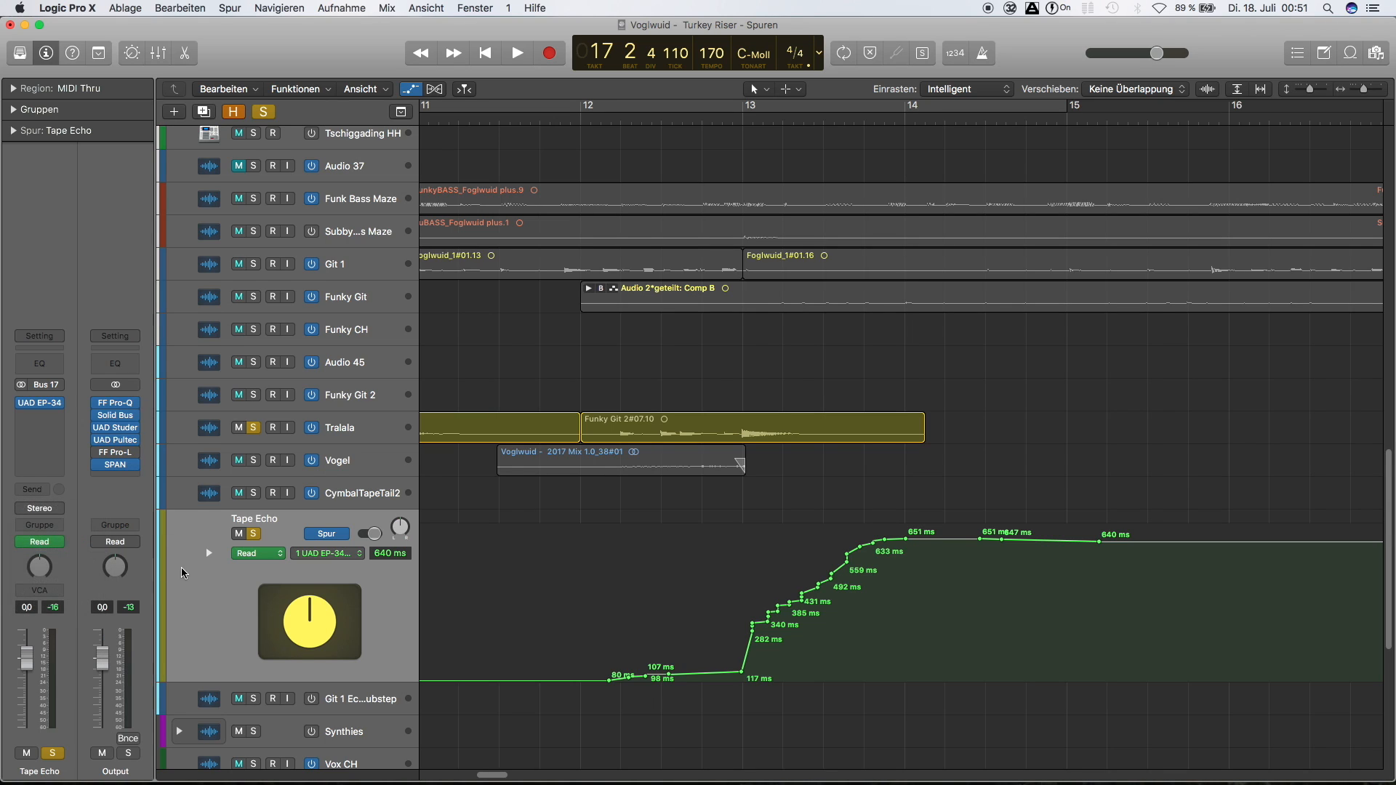
# Mute the Tape Echo track, turn off solo on it and on Tralala, and select the Vogel track
pyautogui.click(242, 533)
pyautogui.click(254, 534)
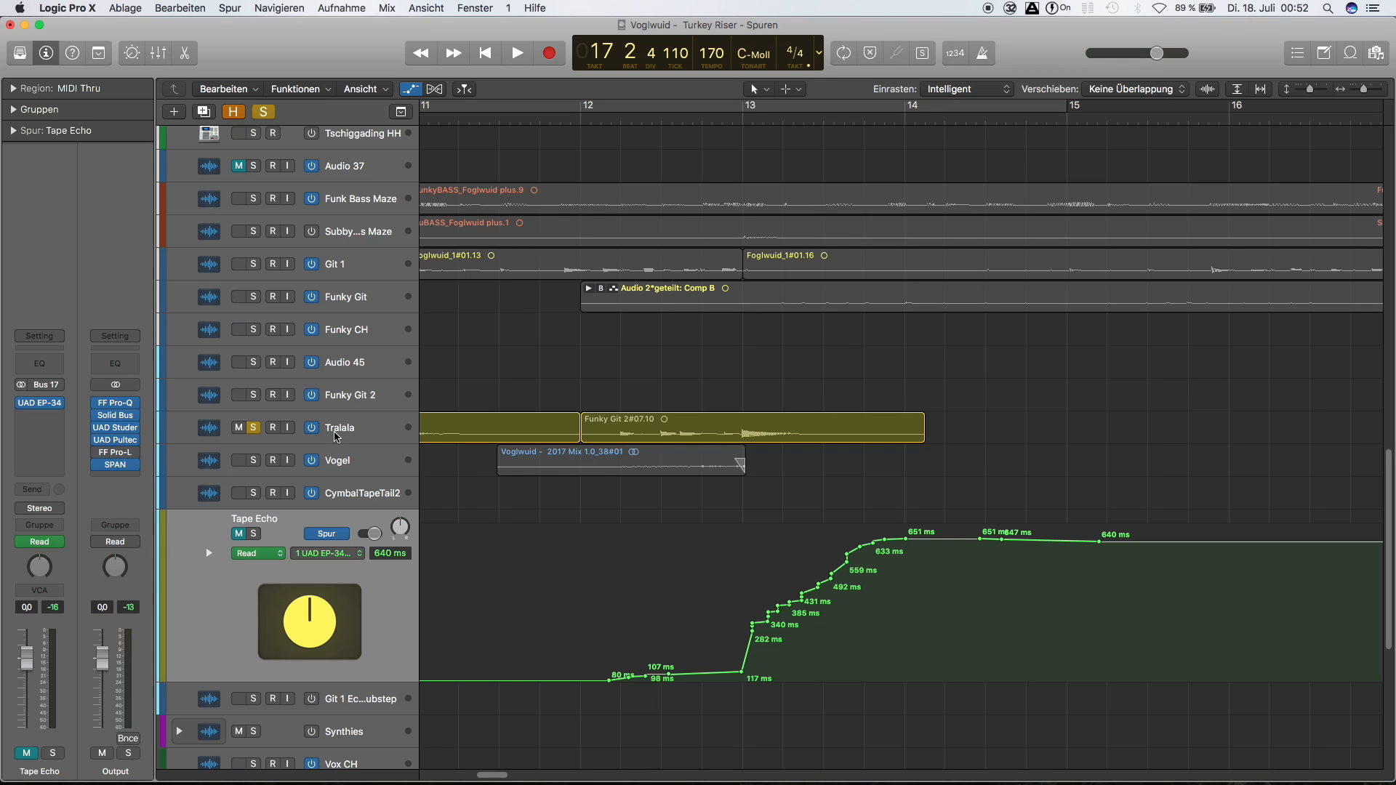
pyautogui.click(345, 464)
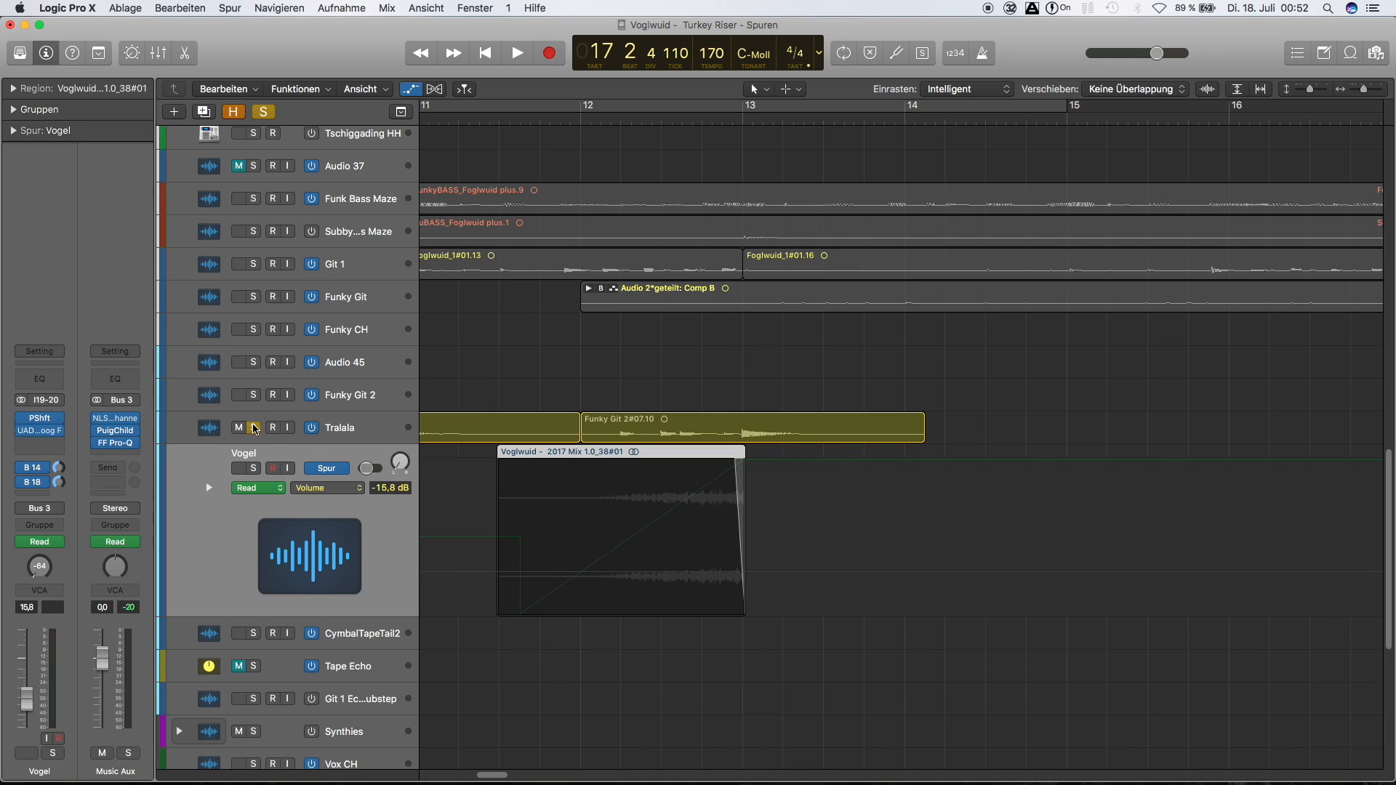
pyautogui.click(255, 428)
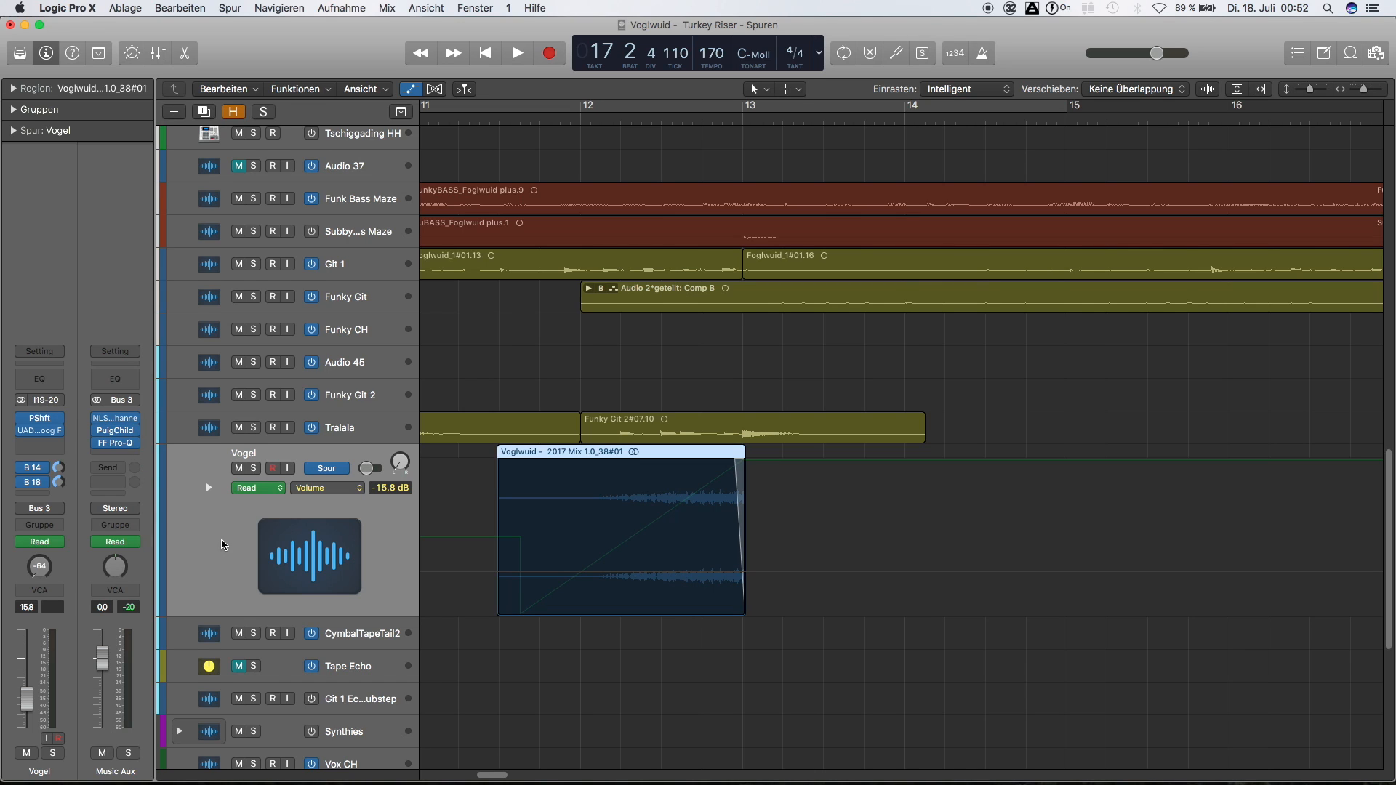
# Solo the Vogel track with its inserts and sends bypassed, and extend its region's end to between bars 14 and 15
pyautogui.click(504, 552)
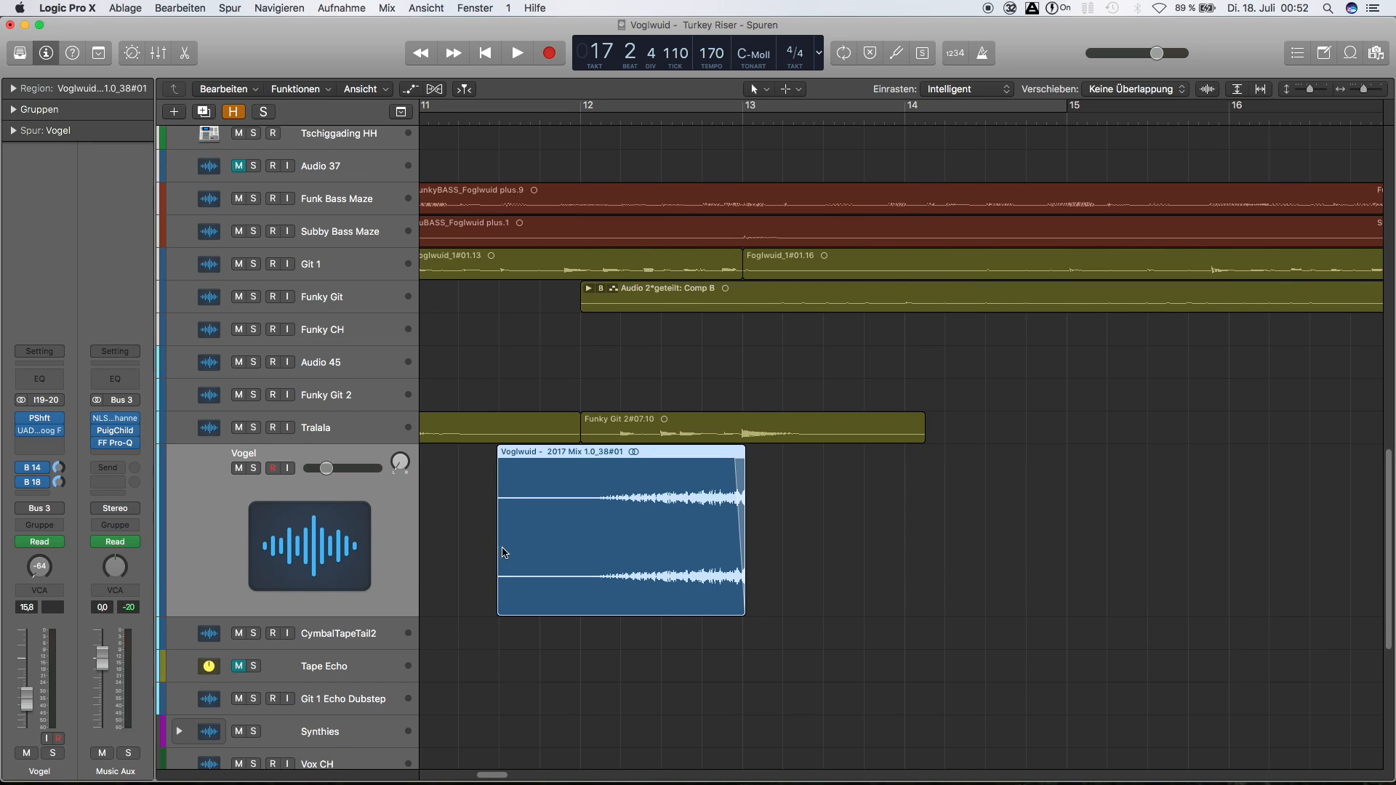
pyautogui.click(254, 469)
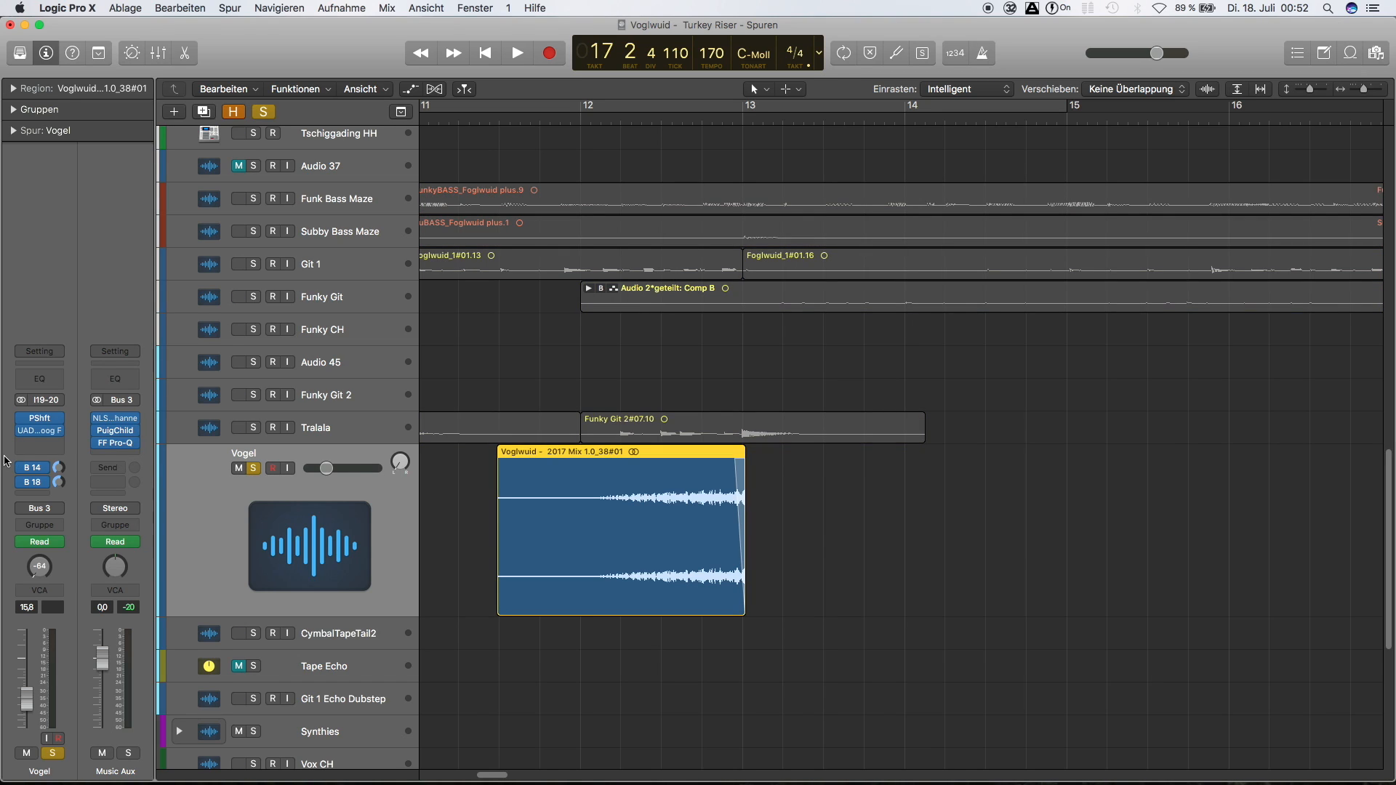
pyautogui.moveTo(22, 419); pyautogui.dragTo(22, 480)
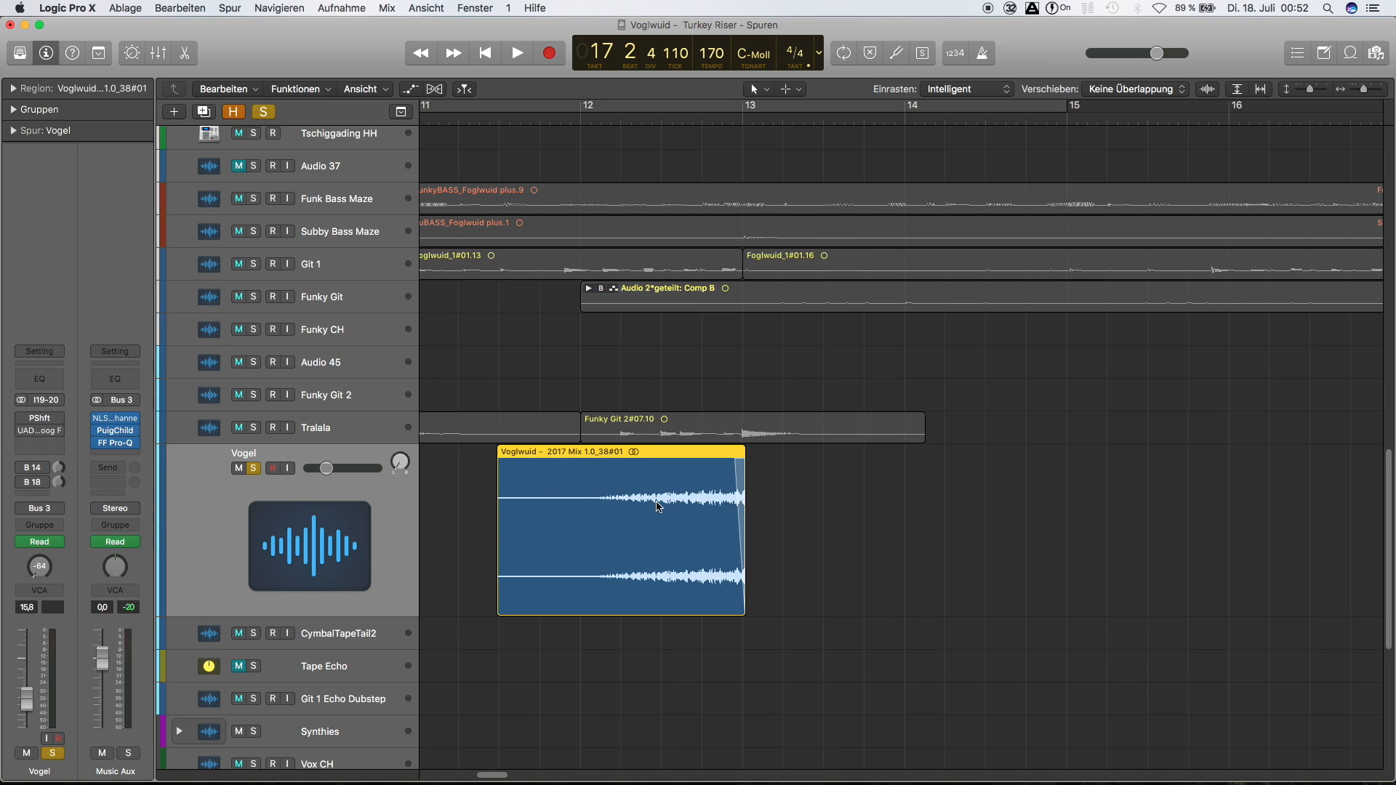
pyautogui.moveTo(743, 613); pyautogui.dragTo(991, 588)
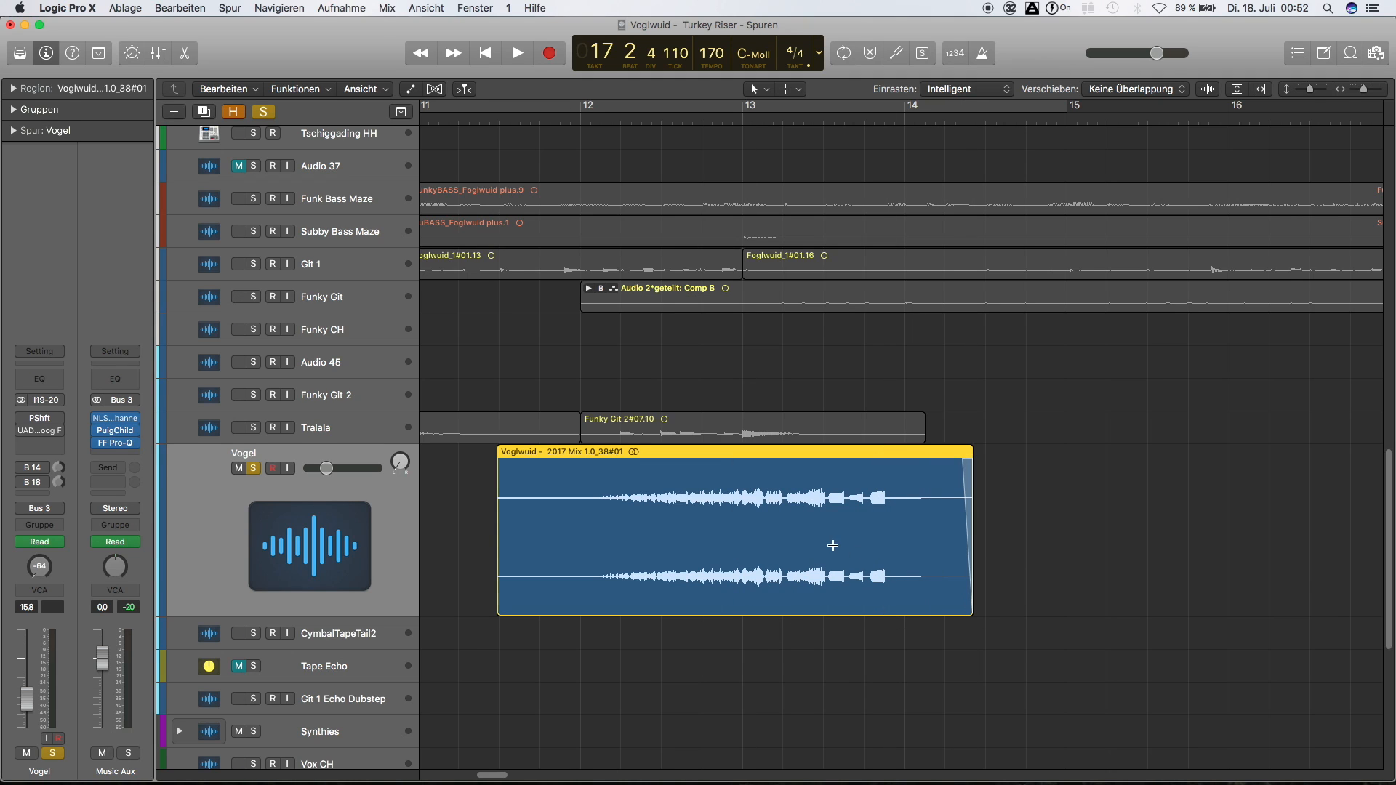
# Open the Vogel region in the audio file editor, reverse its audio and play the reversed sound from the region's start
pyautogui.doubleClick(792, 481)
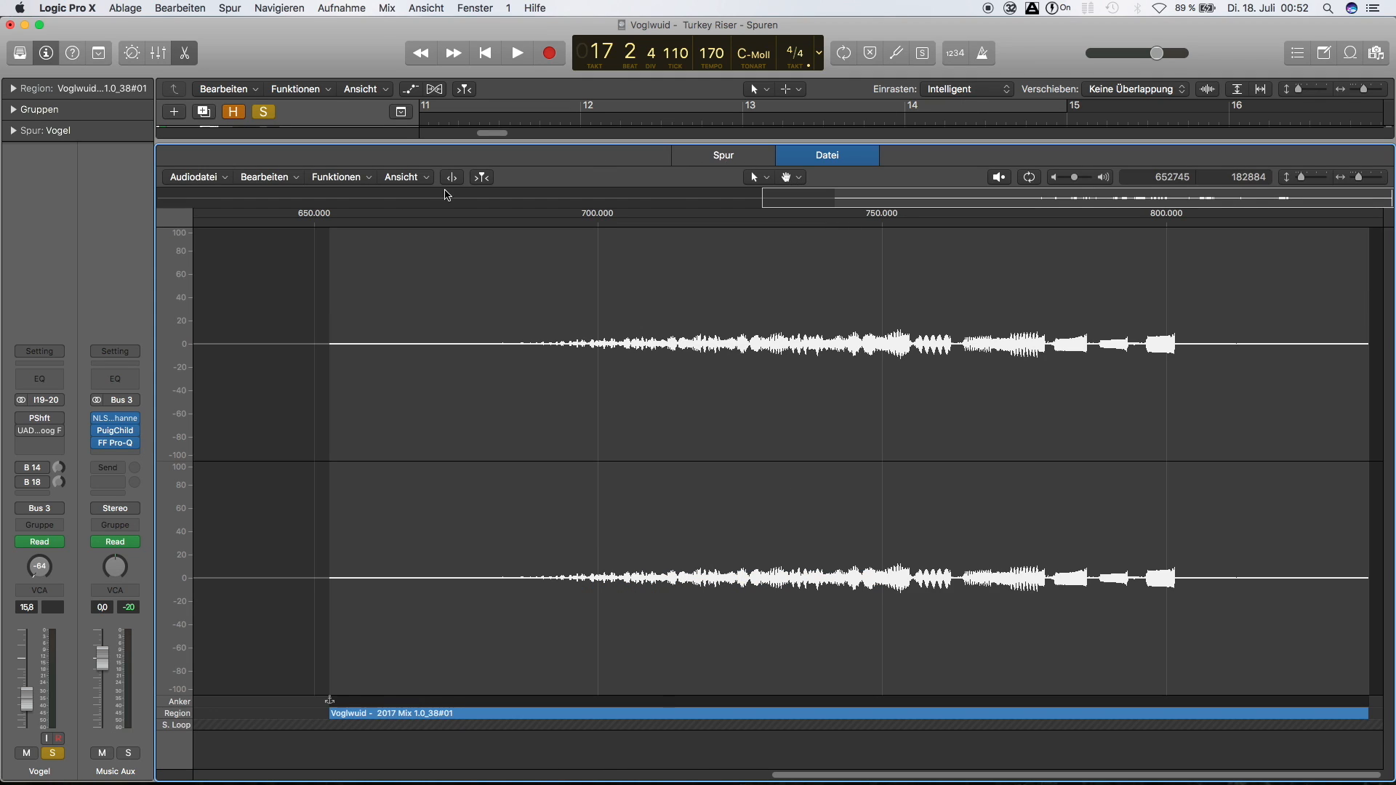
pyautogui.click(355, 178)
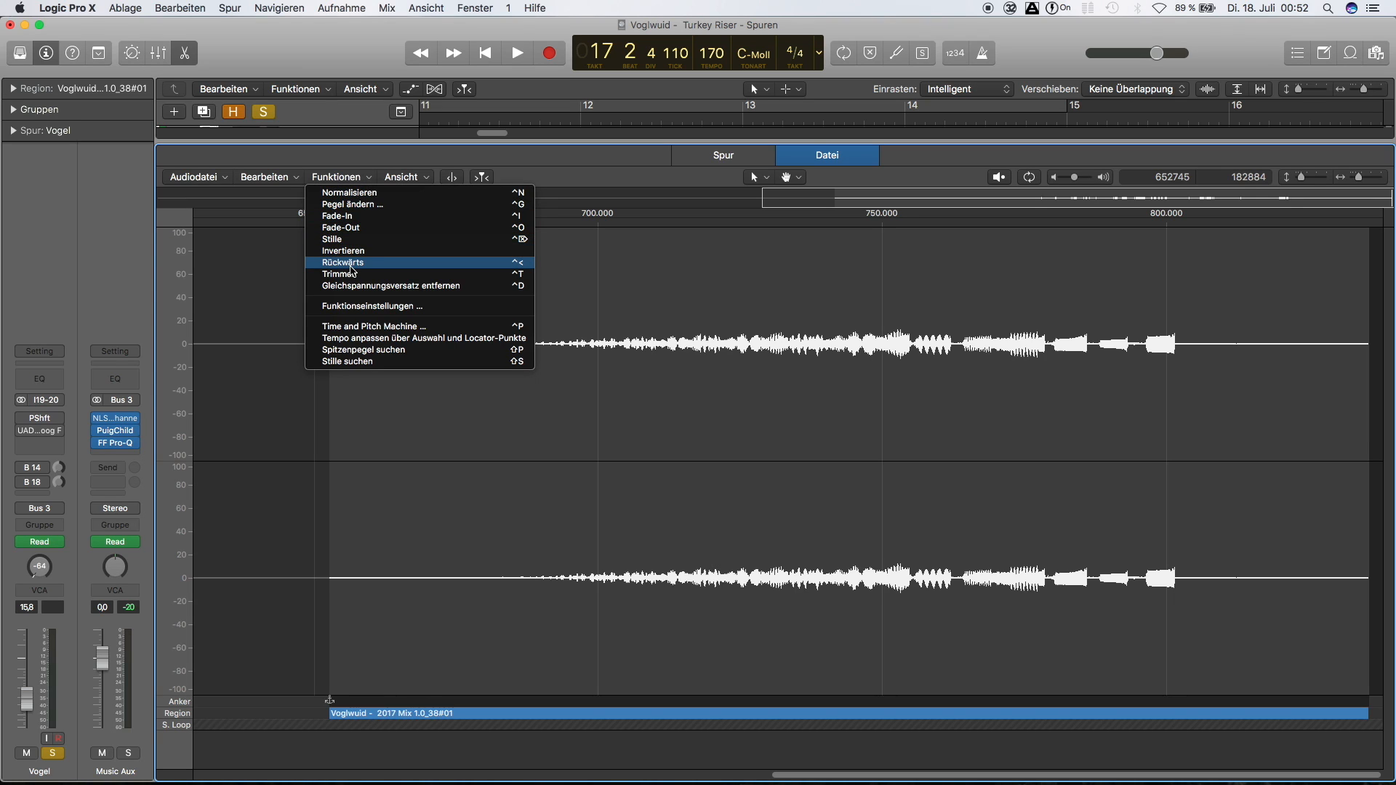
pyautogui.click(352, 264)
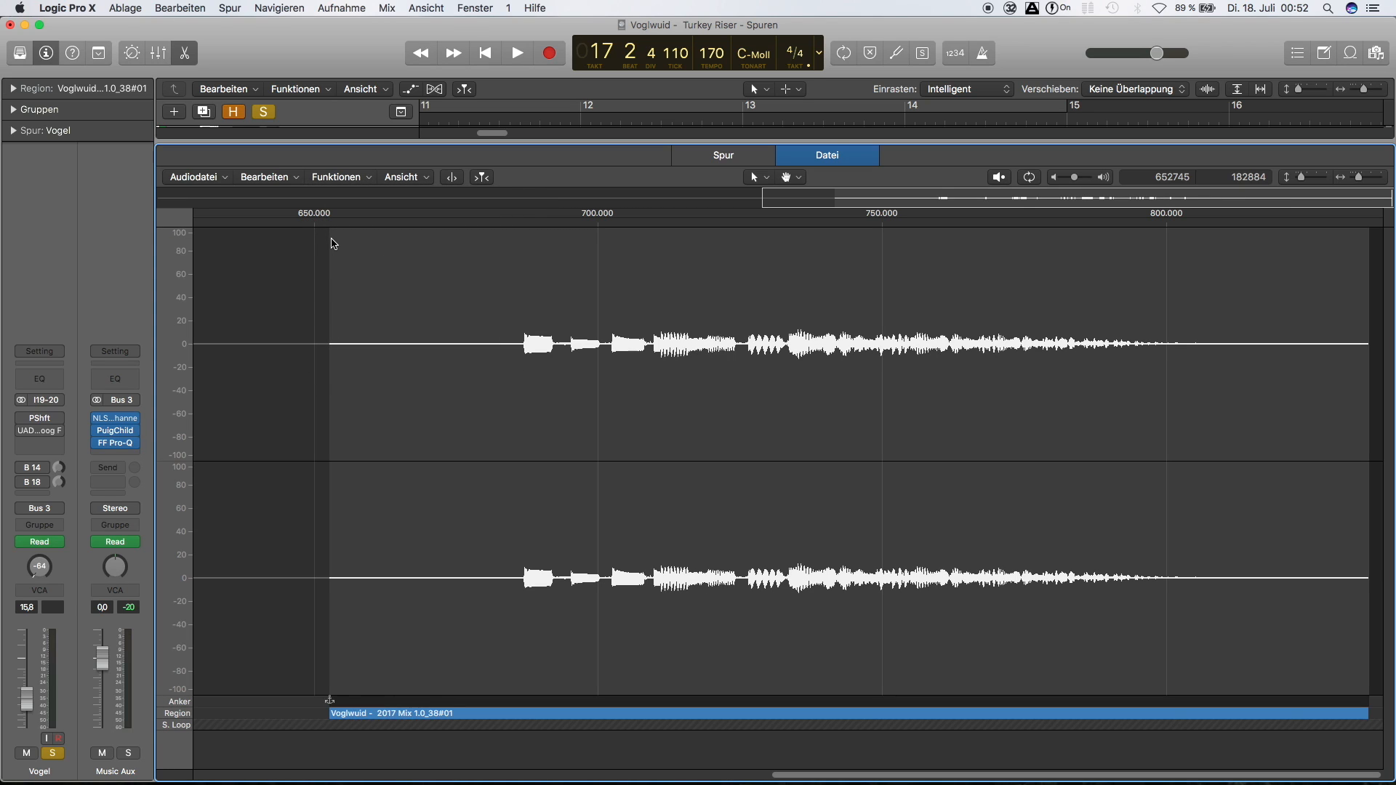
pyautogui.click(333, 243)
pyautogui.click(331, 225)
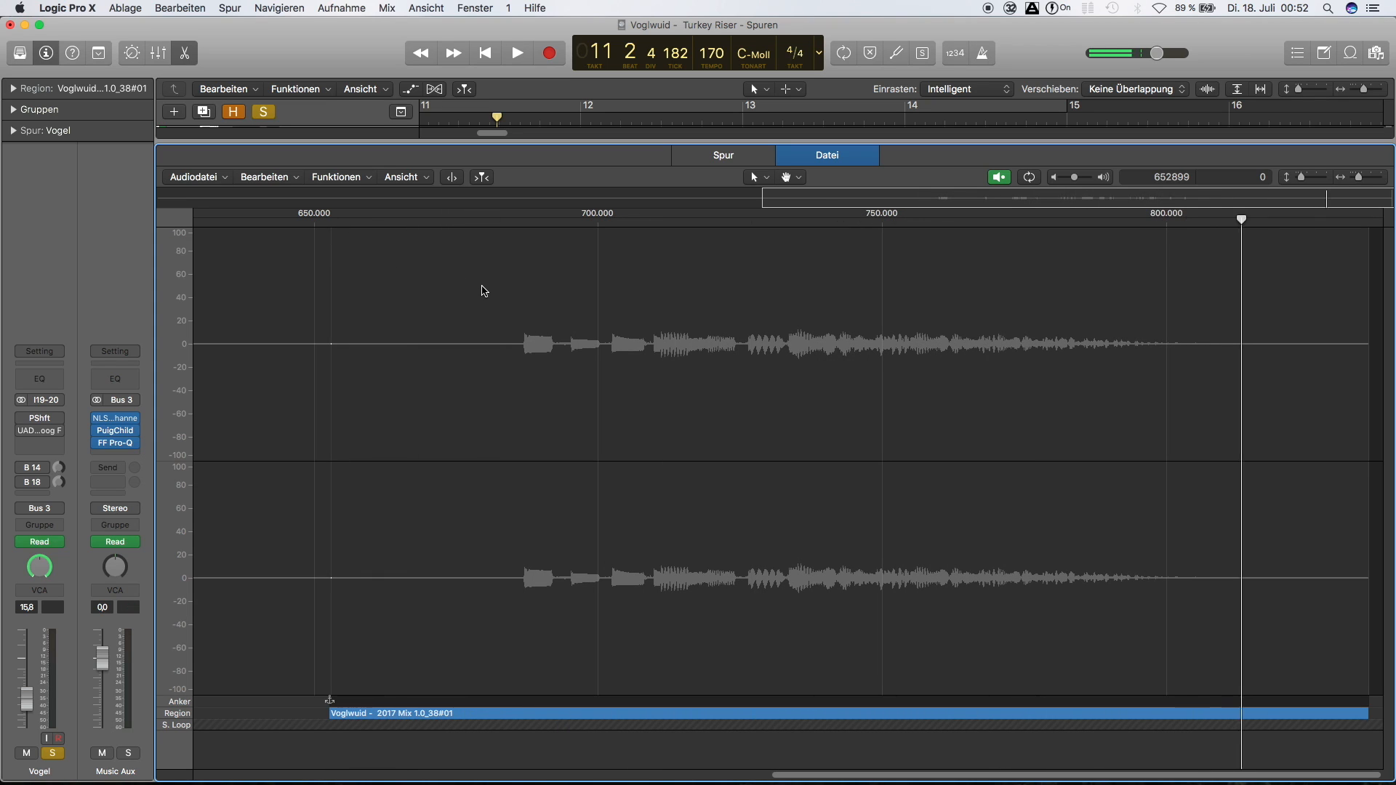
pyautogui.press('space')
pyautogui.press('space')
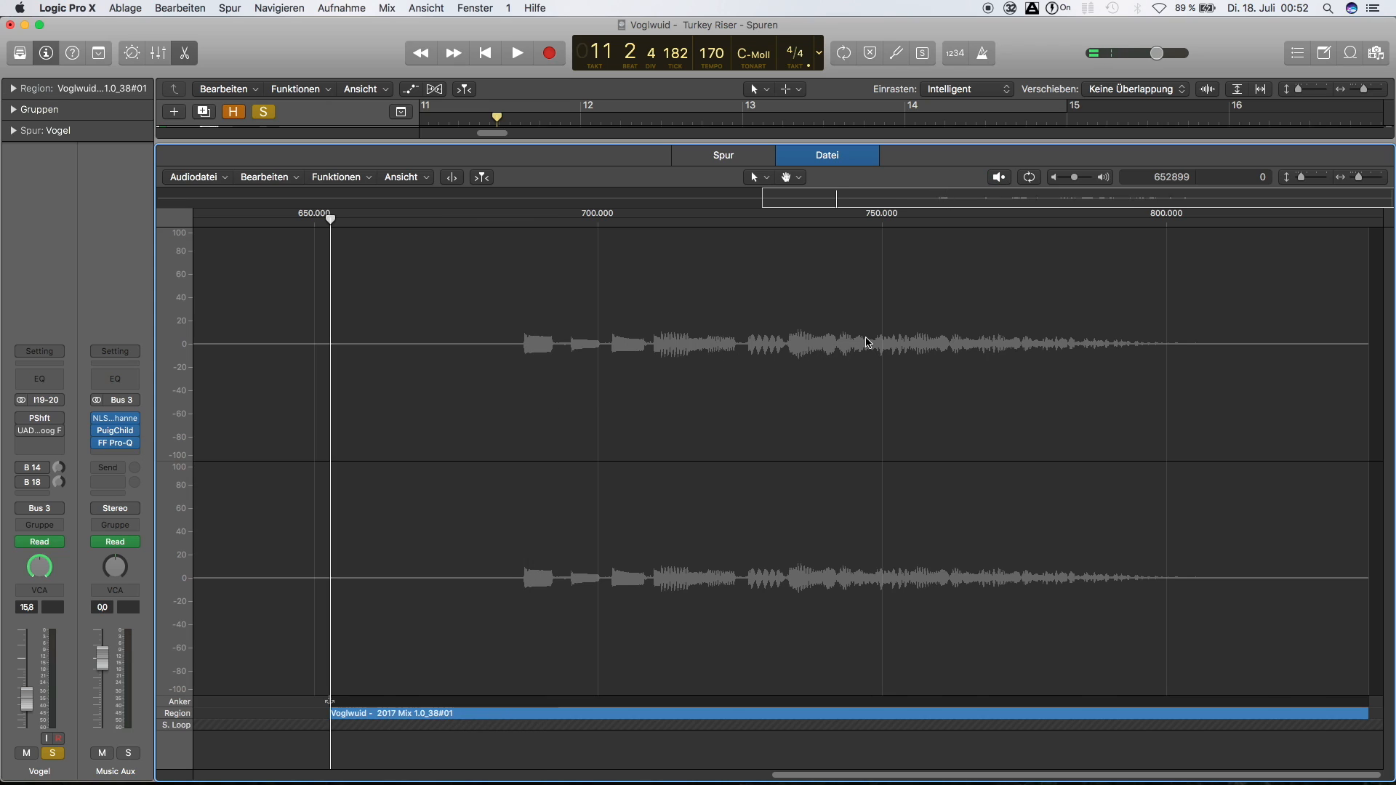
# Undo the reversal of the Vogel audio, play the original direction again and close the audio editor
pyautogui.press('super+z')
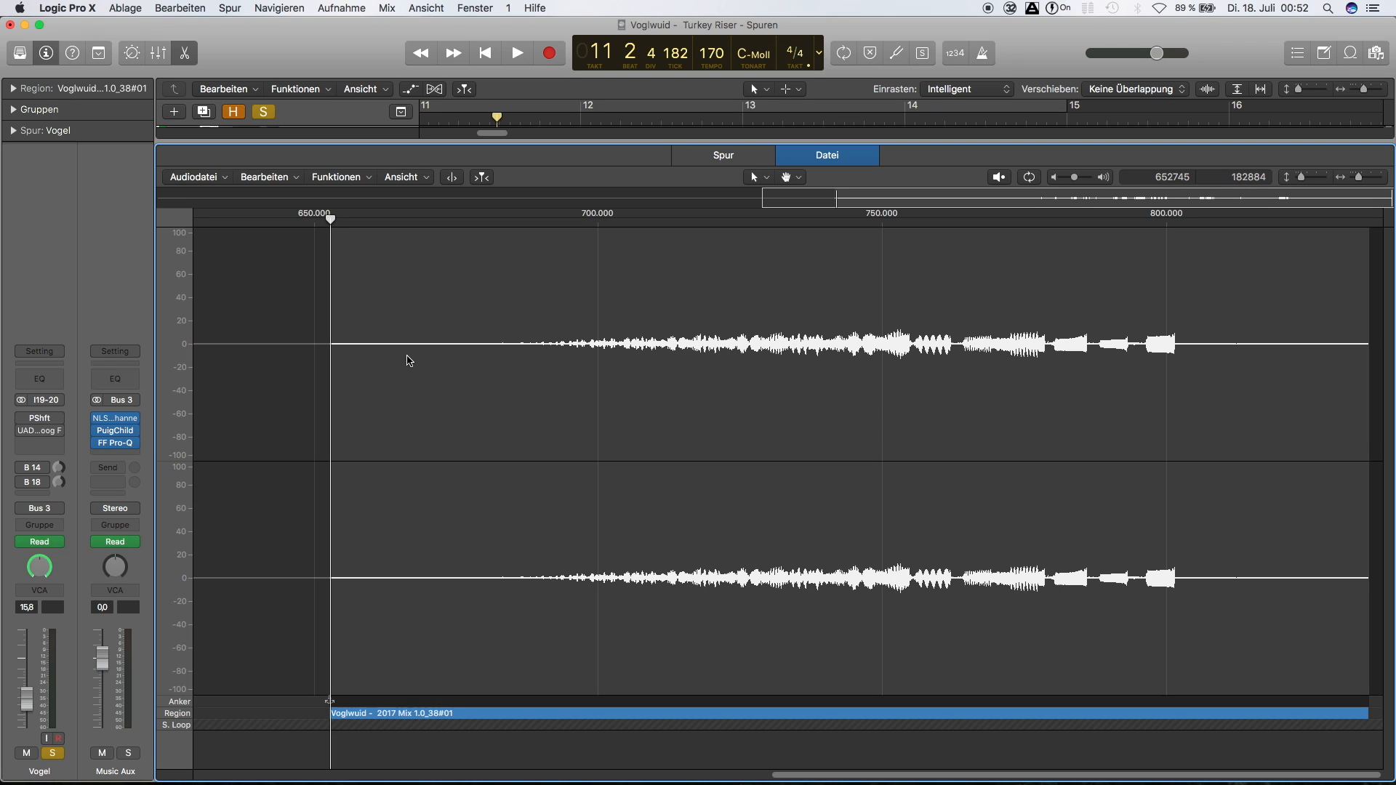
pyautogui.press('space')
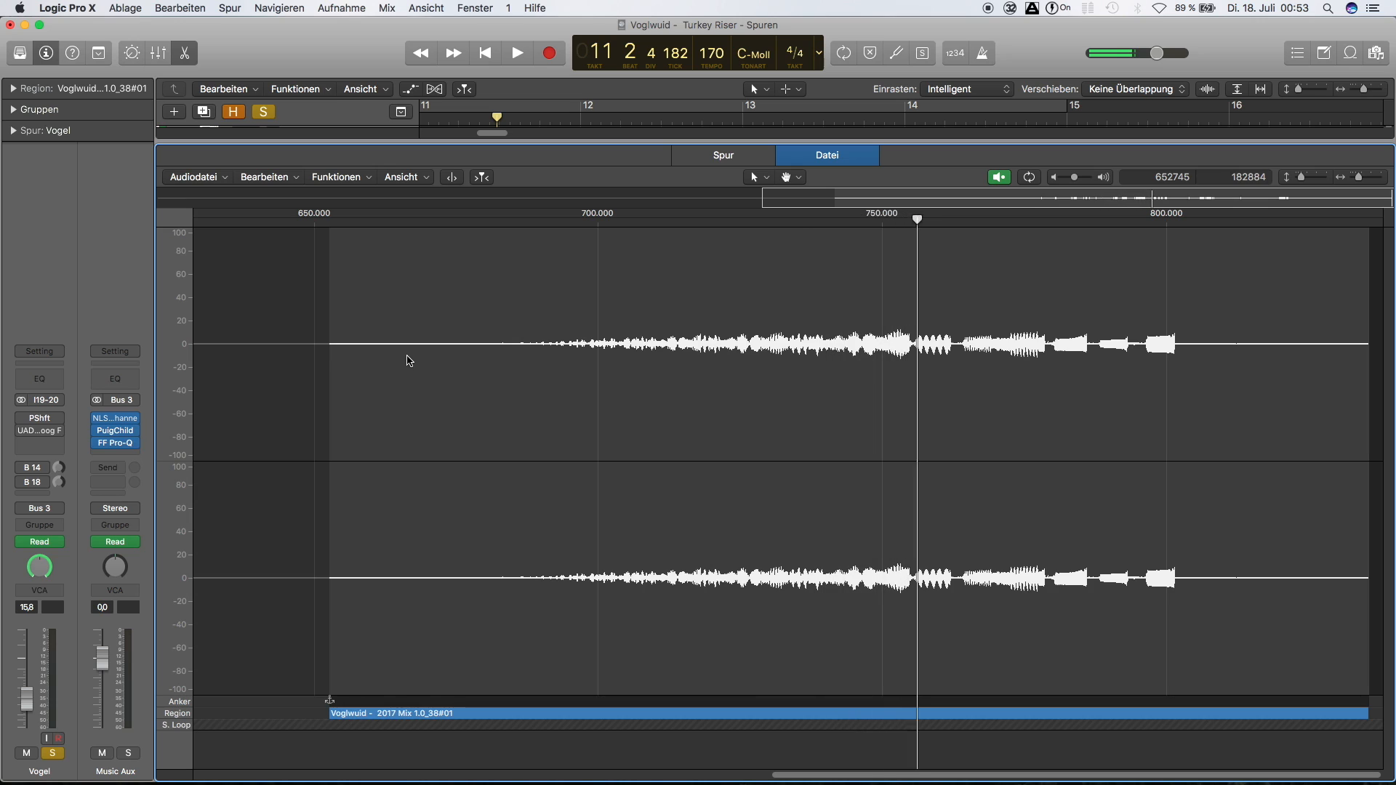
pyautogui.press('space')
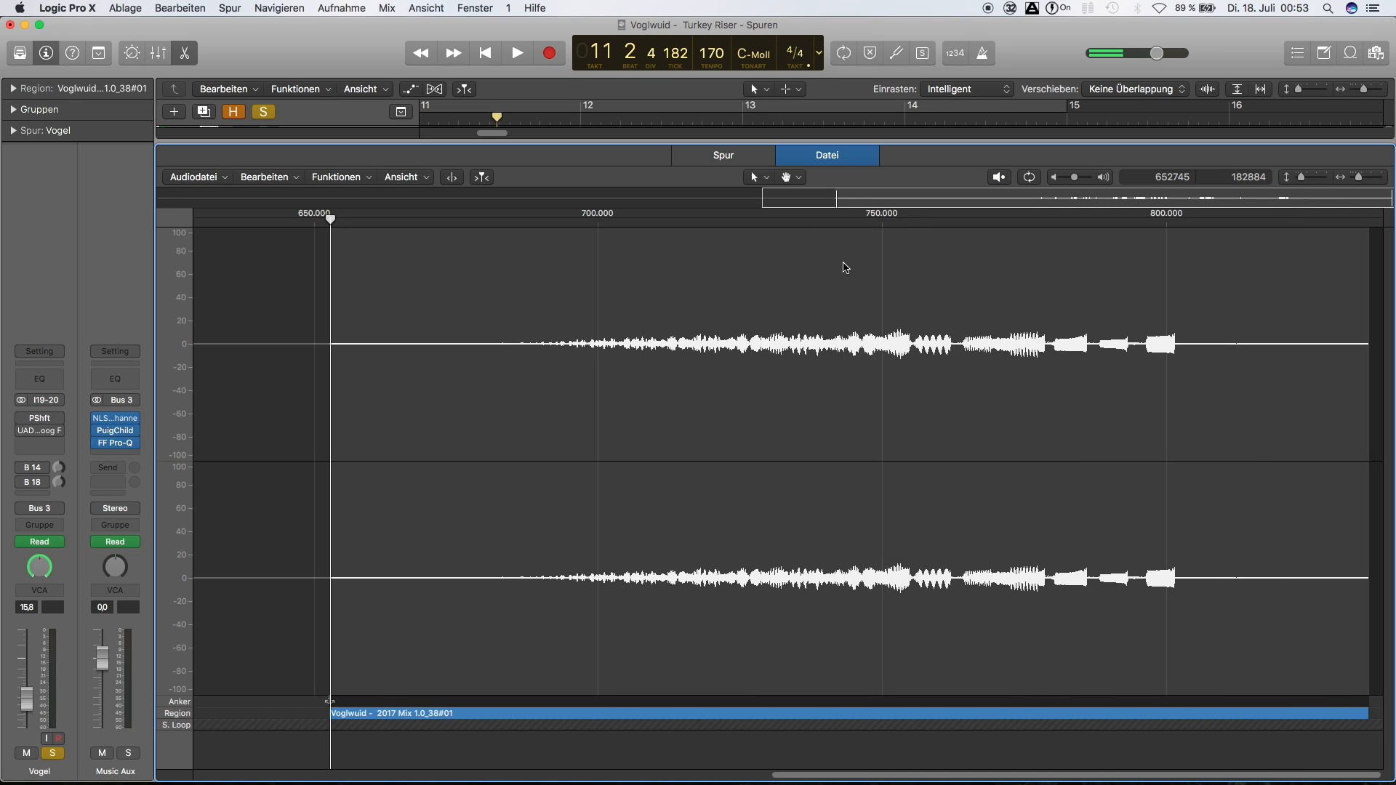
pyautogui.press('e')
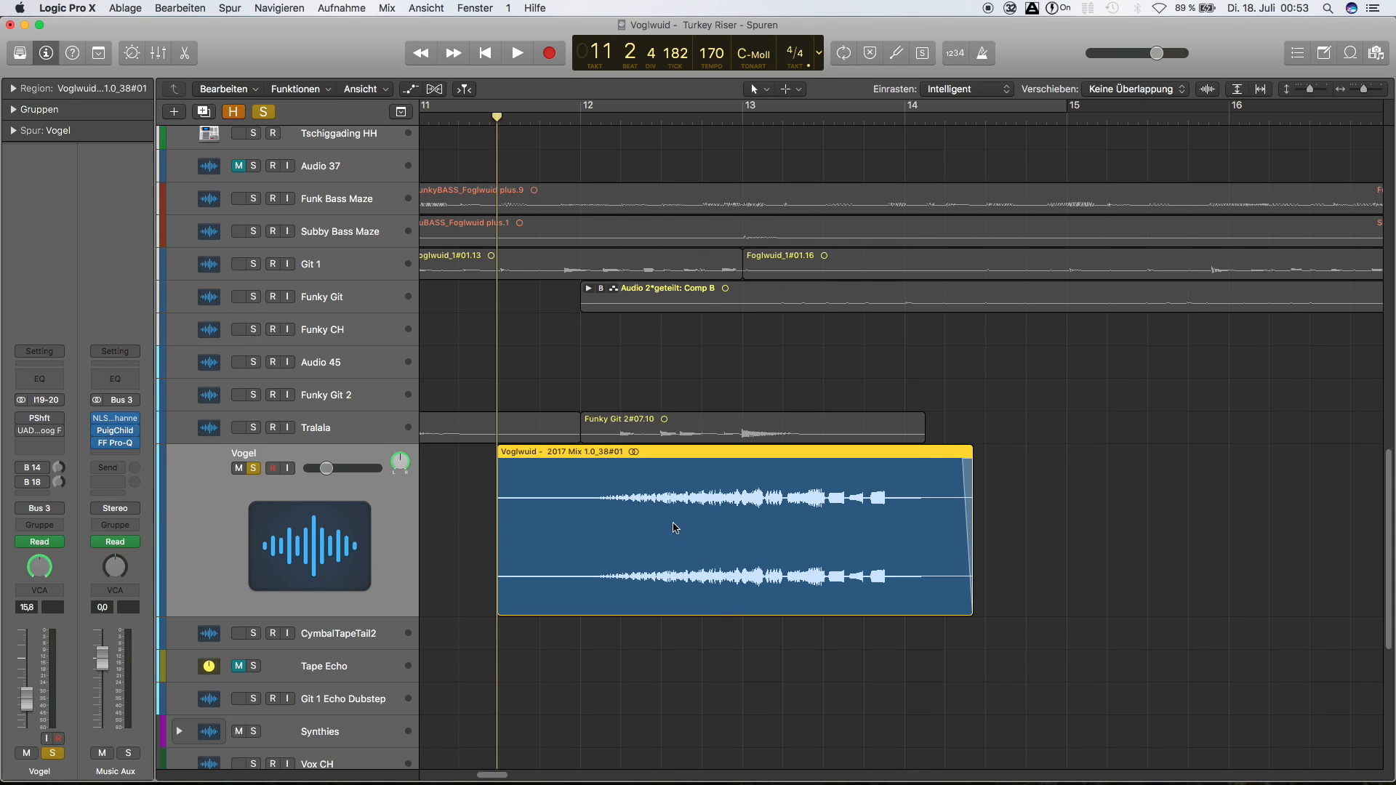
# Shorten the Vogel region so that it ends just before bar 13
pyautogui.moveTo(973, 605); pyautogui.dragTo(739, 616)
pyautogui.press('super+Right')
pyautogui.press('super+Right')
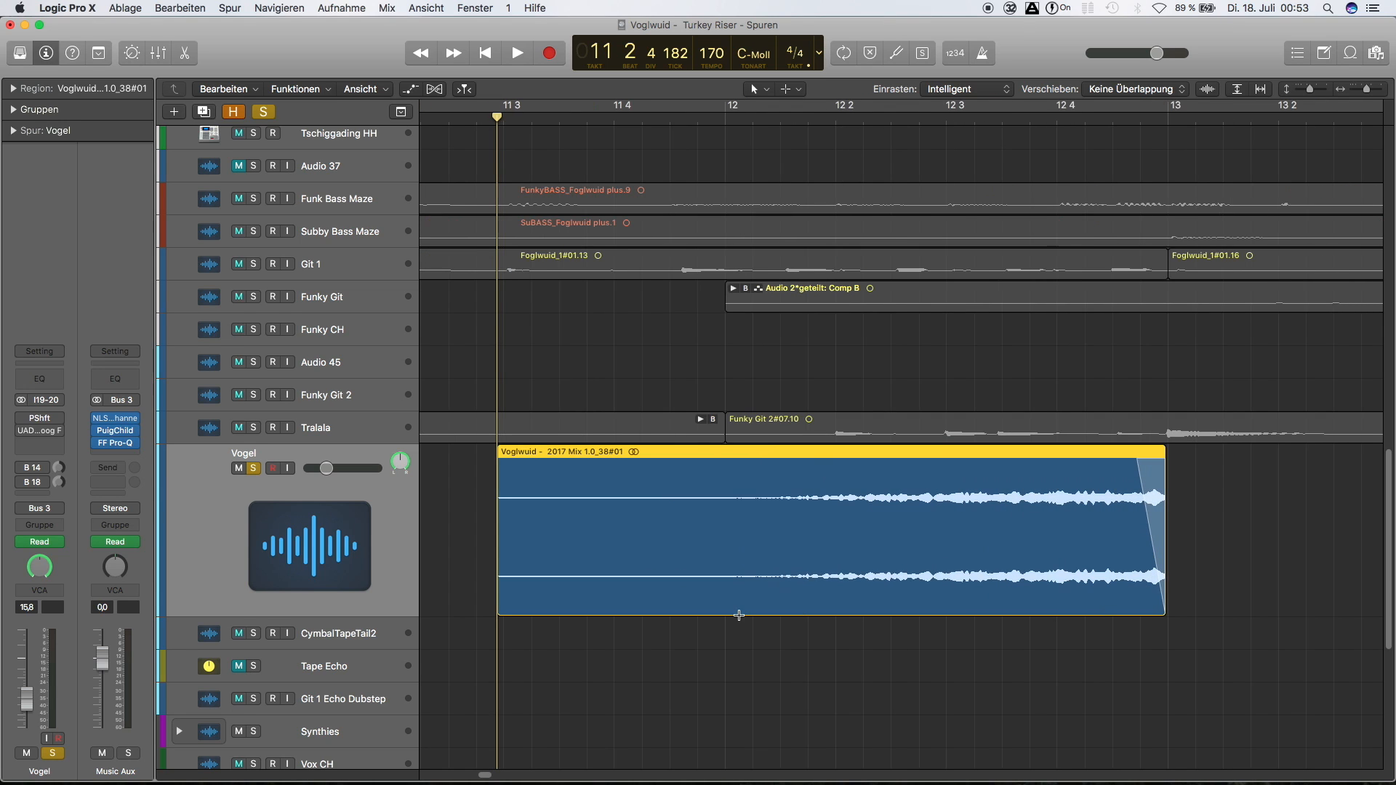
pyautogui.hscroll(5, 880, 587)
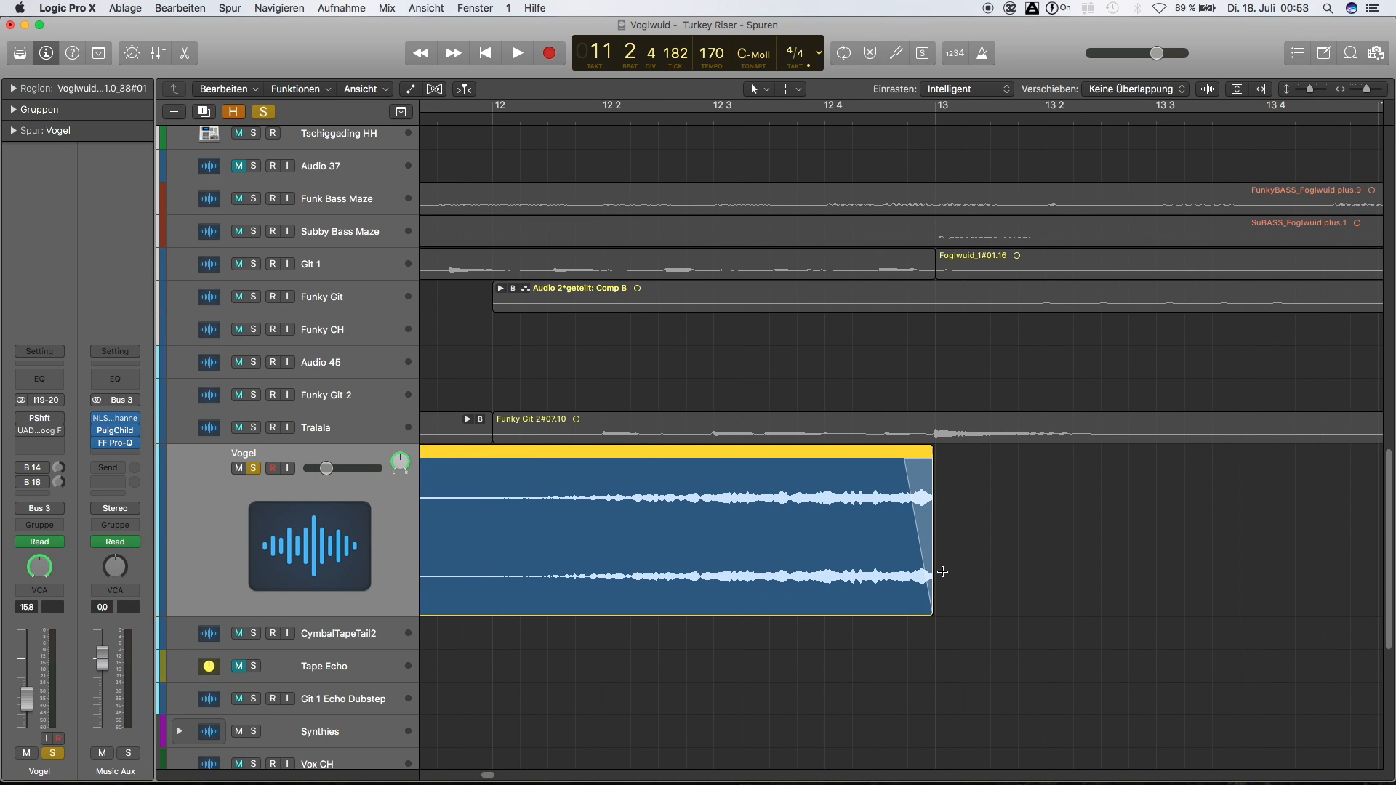
pyautogui.hscroll(-5, 940, 570)
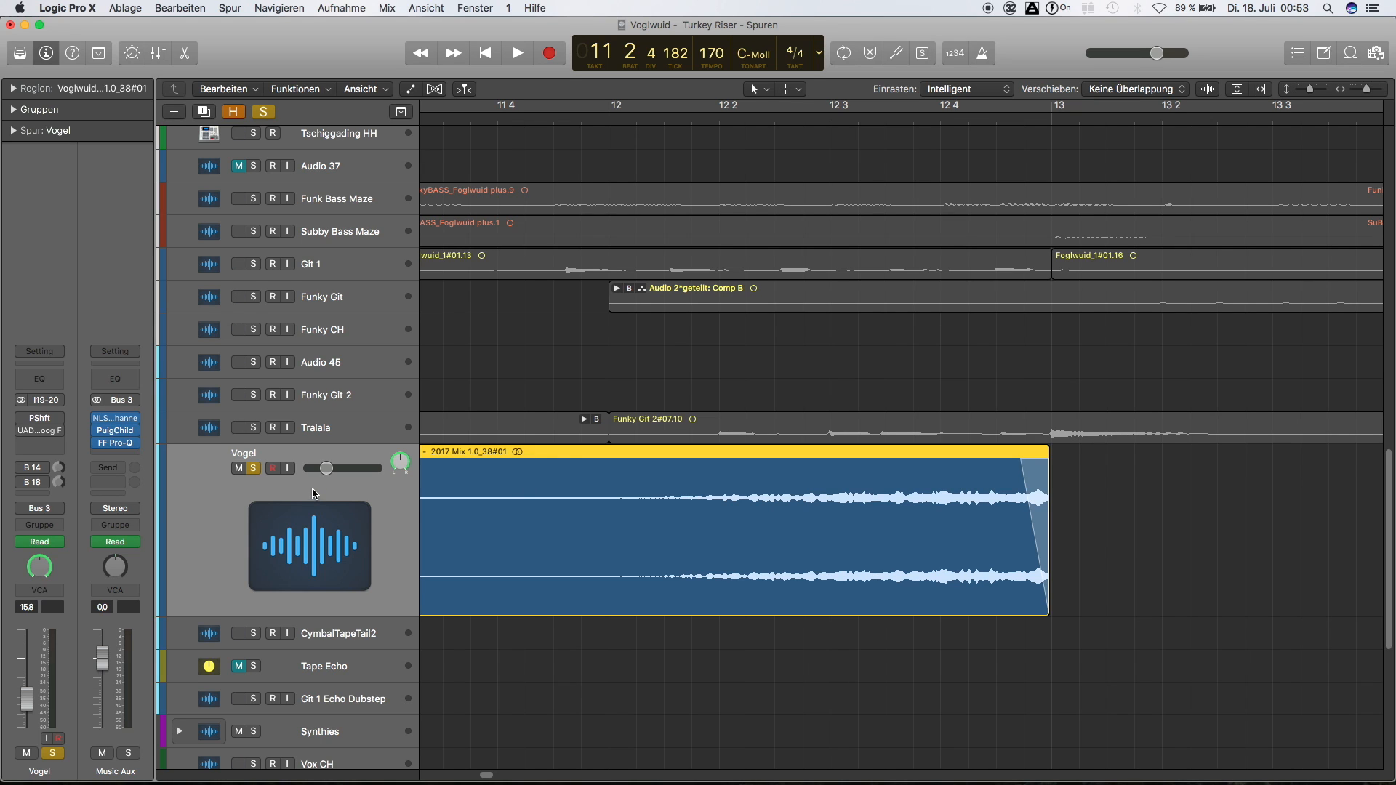
pyautogui.hscroll(-5, 427, 495)
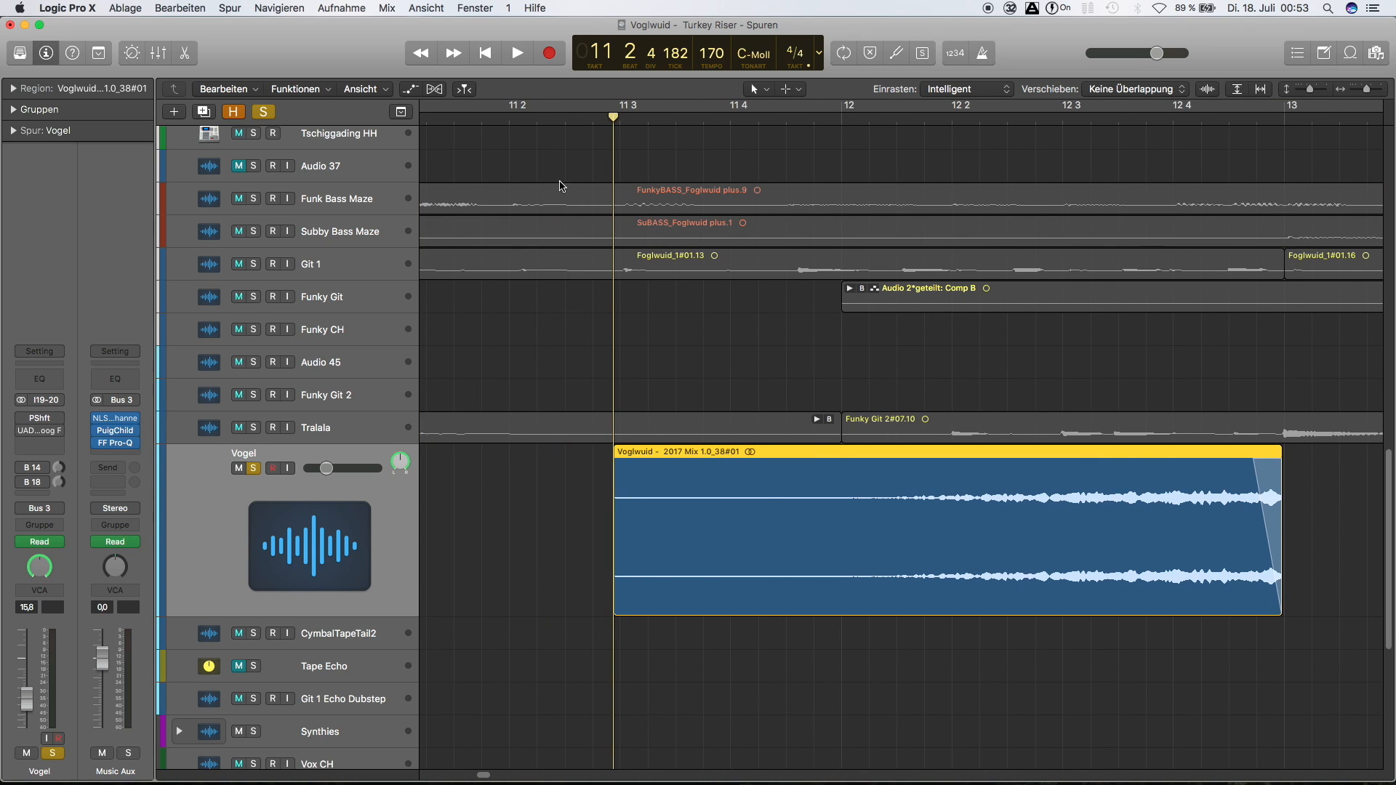
# Play the shortened Vogel region from just before its start with inserts and sends still bypassed
pyautogui.click(528, 118)
pyautogui.press('space')
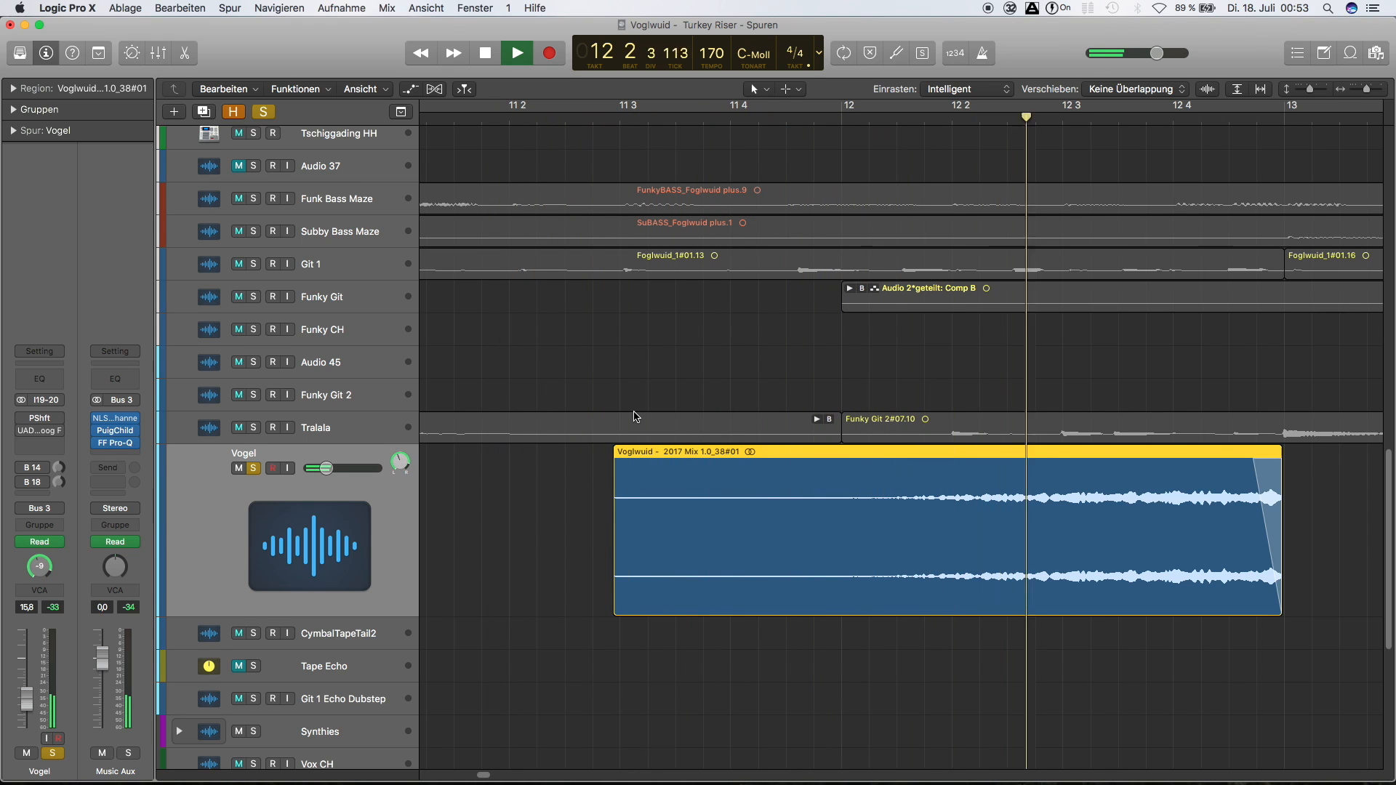
pyautogui.press('space')
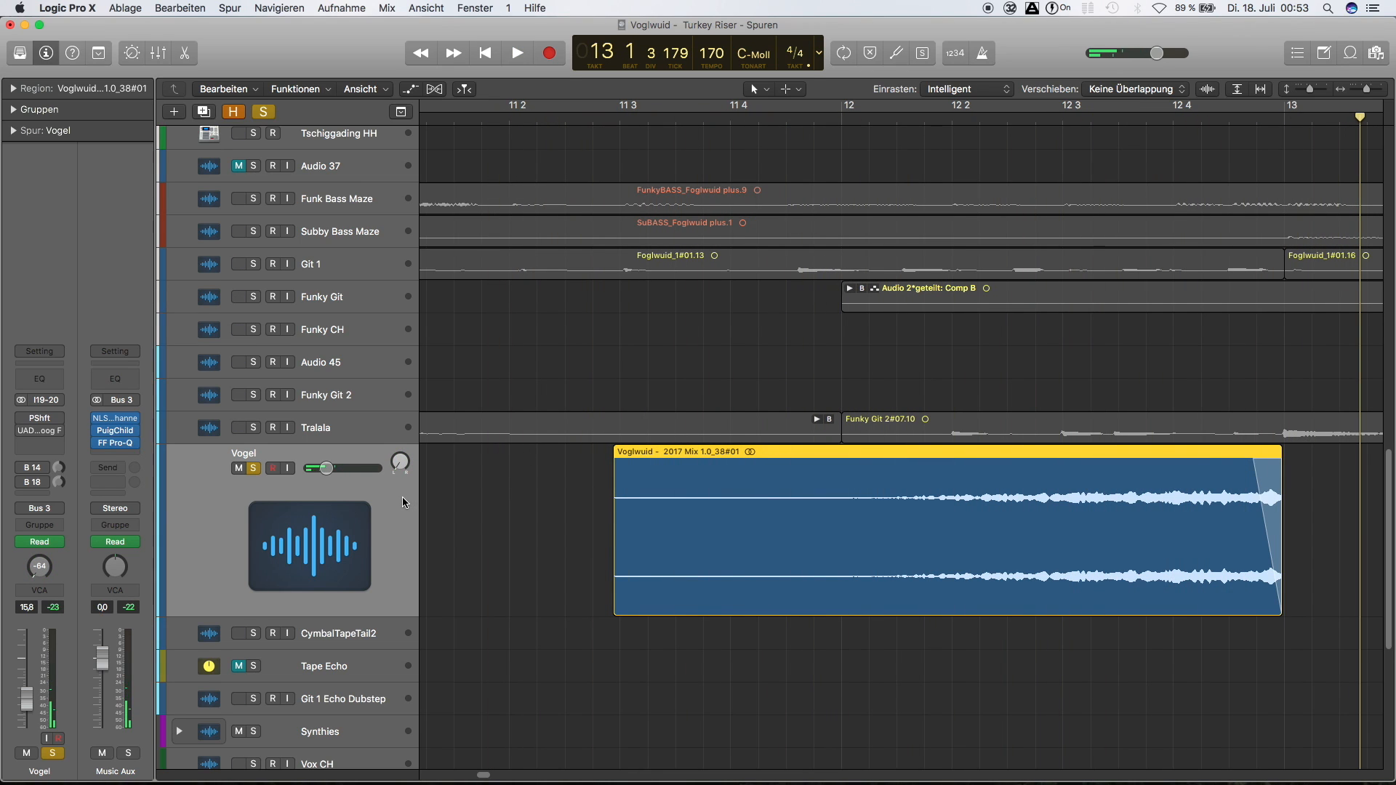
# Activate the Pitch Shifter insert on the Vogel track, play the region with it and close the plug-in window
pyautogui.click(42, 422)
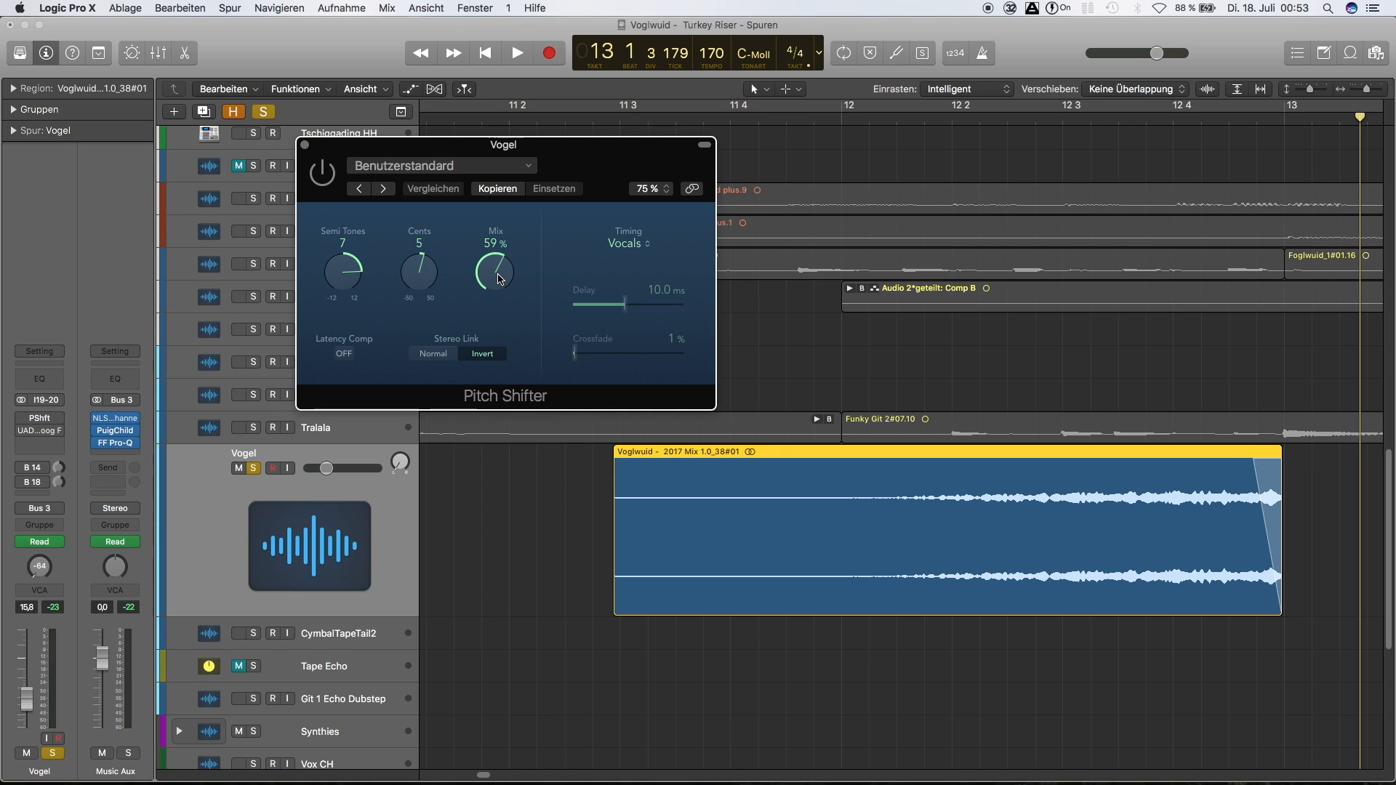
pyautogui.click(326, 173)
pyautogui.click(539, 120)
pyautogui.press('space')
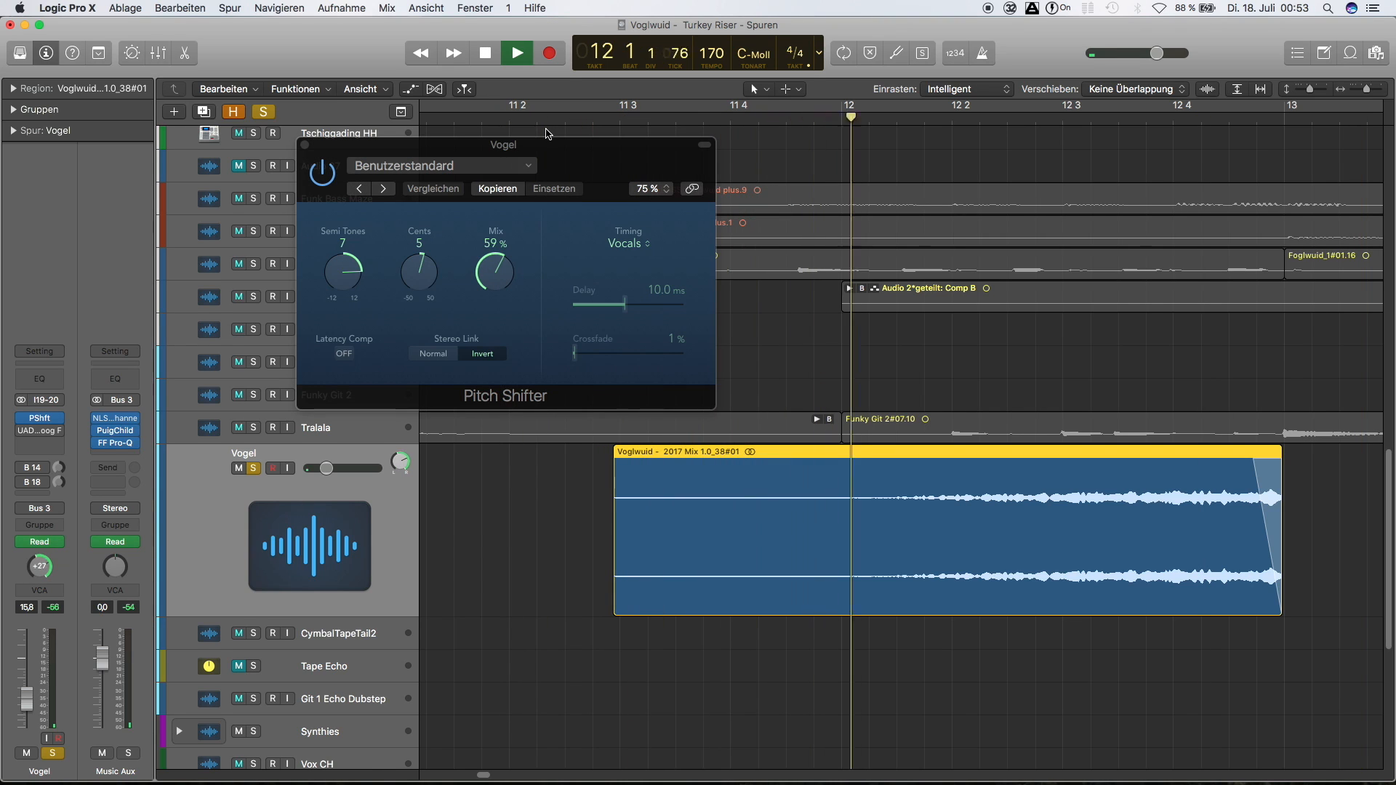
pyautogui.press('space')
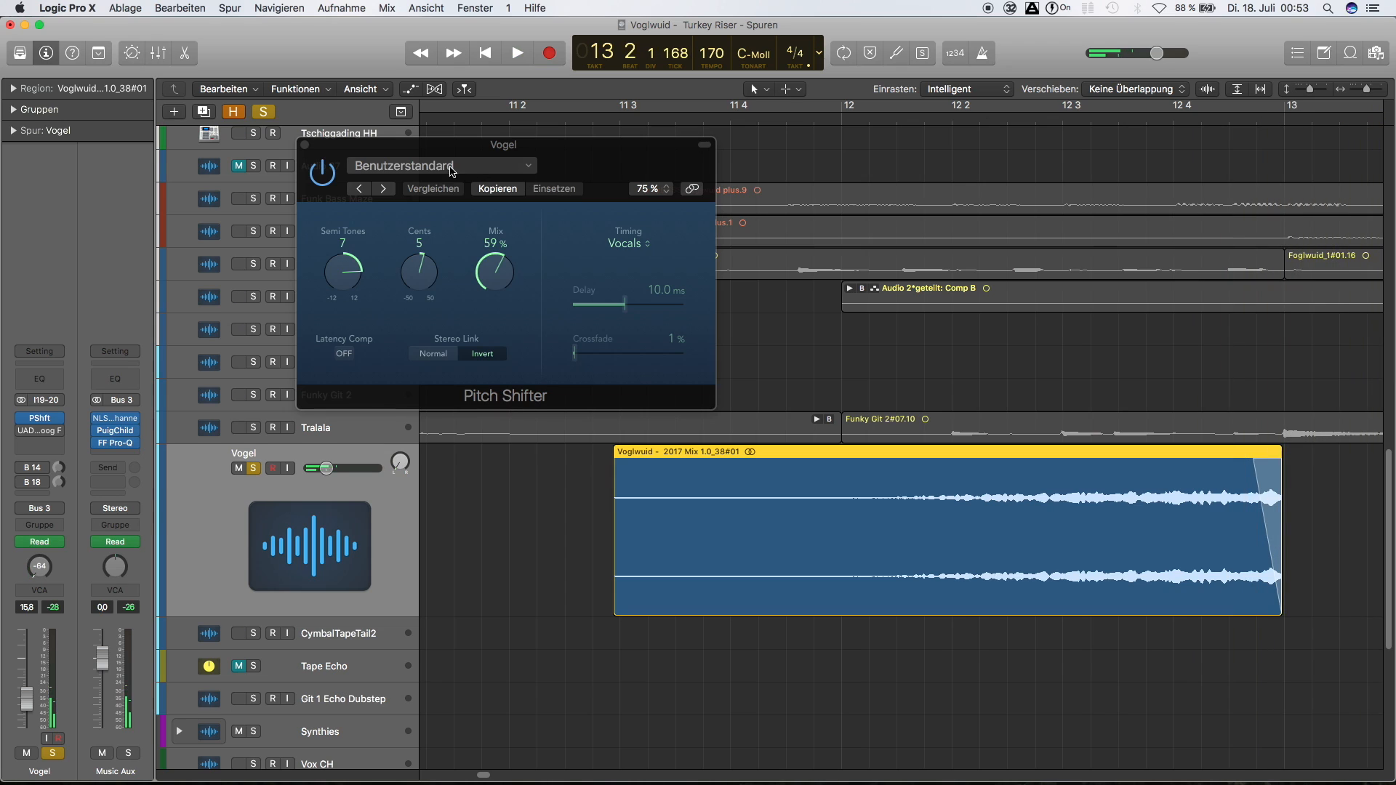
pyautogui.click(305, 146)
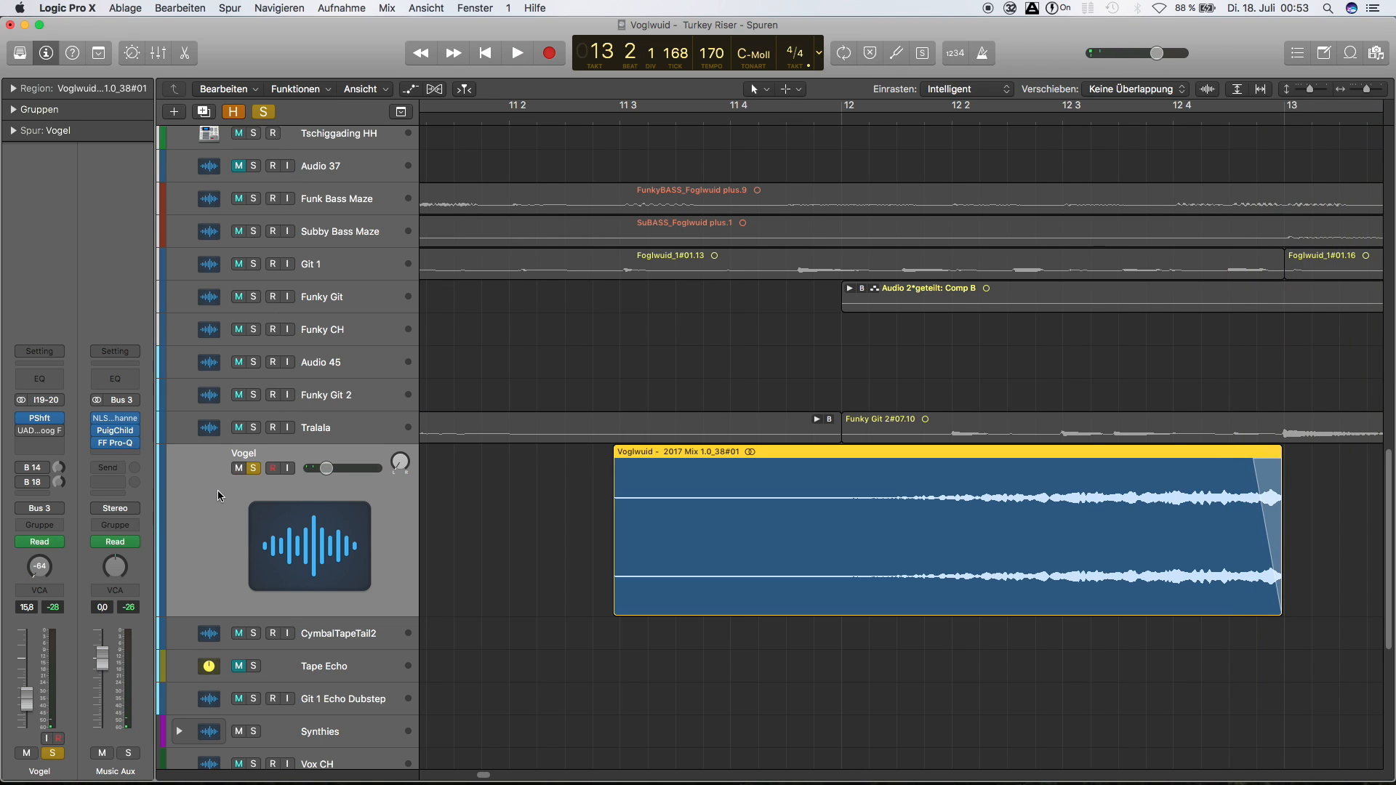
# Activate the UAD Moog Filter insert with the BP Stereo Motion preset on the Vogel track and play the region through it
pyautogui.click(39, 431)
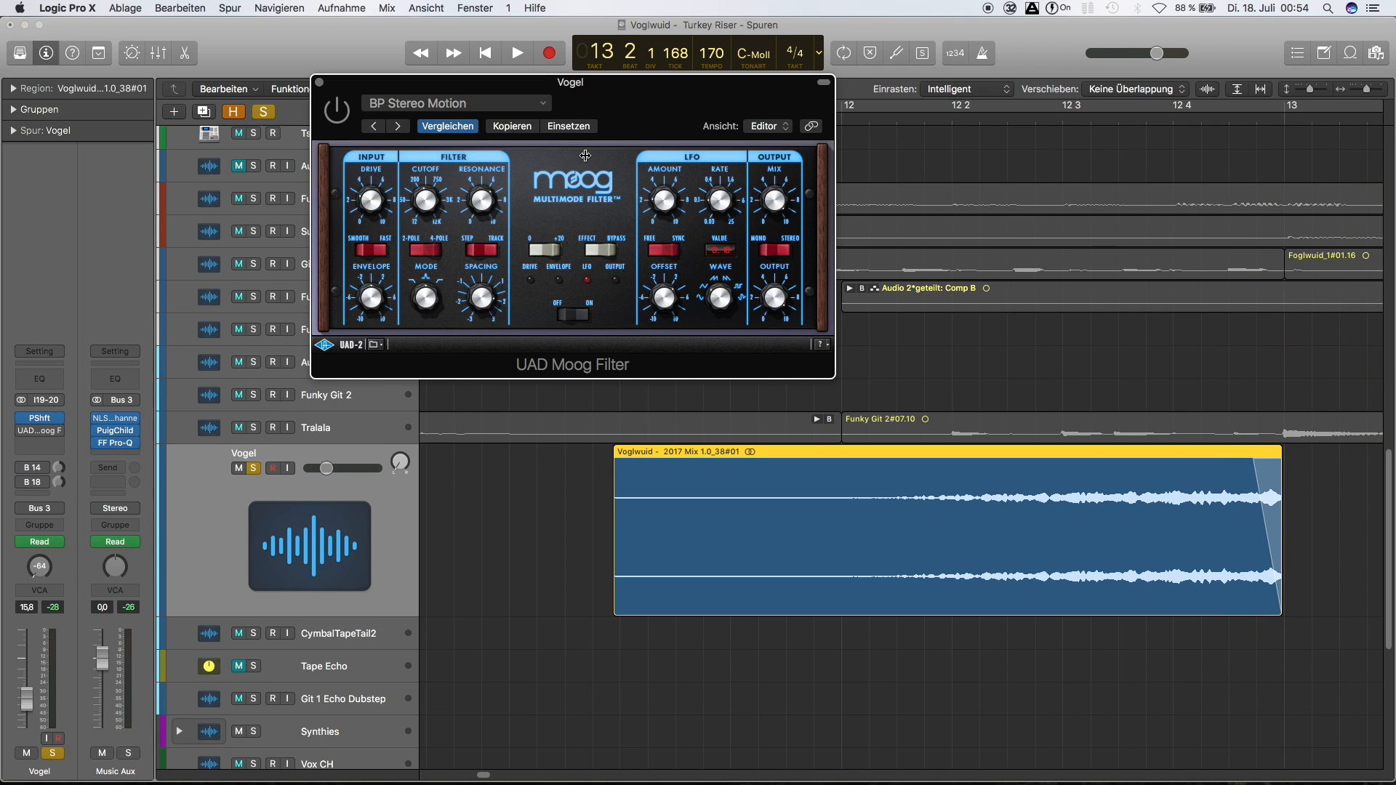
pyautogui.moveTo(633, 83); pyautogui.dragTo(585, 82)
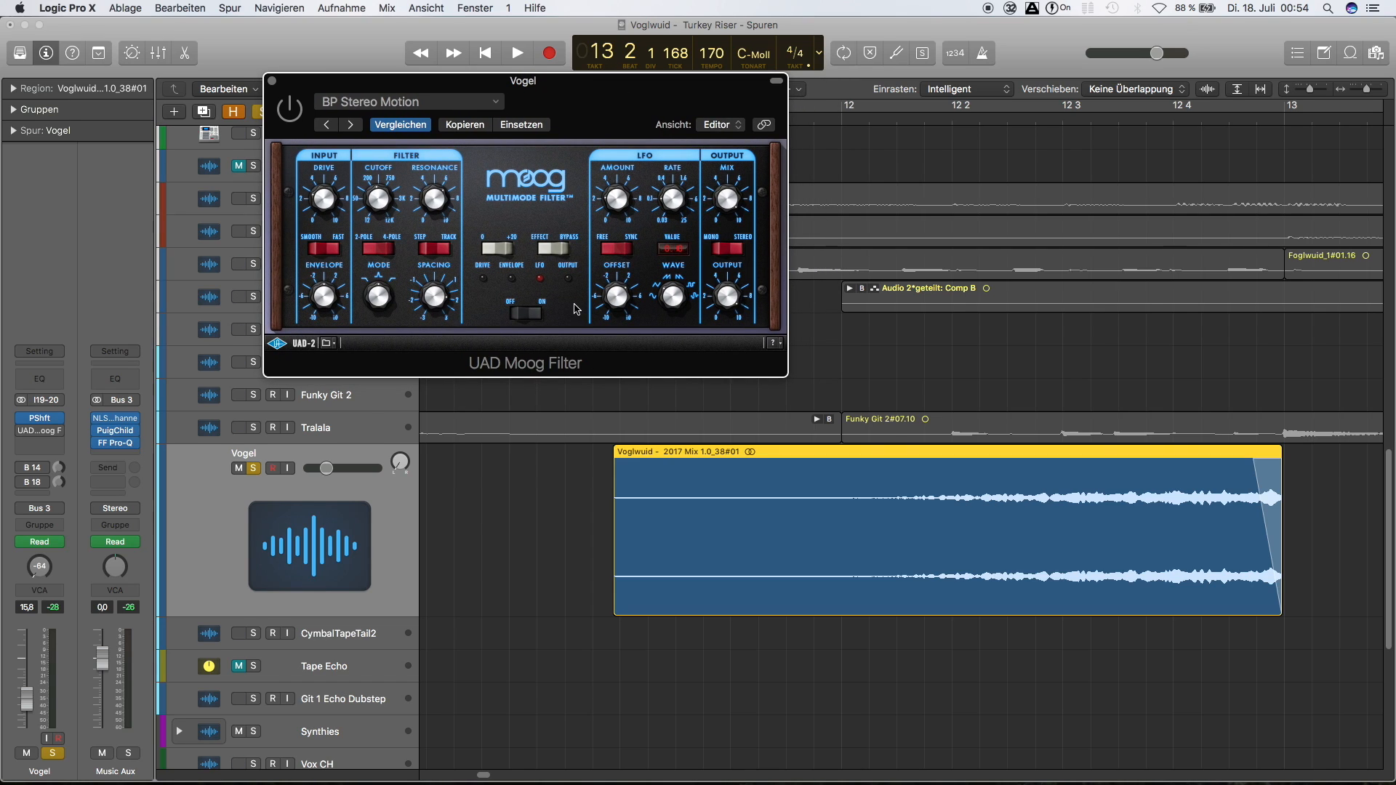
pyautogui.click(298, 109)
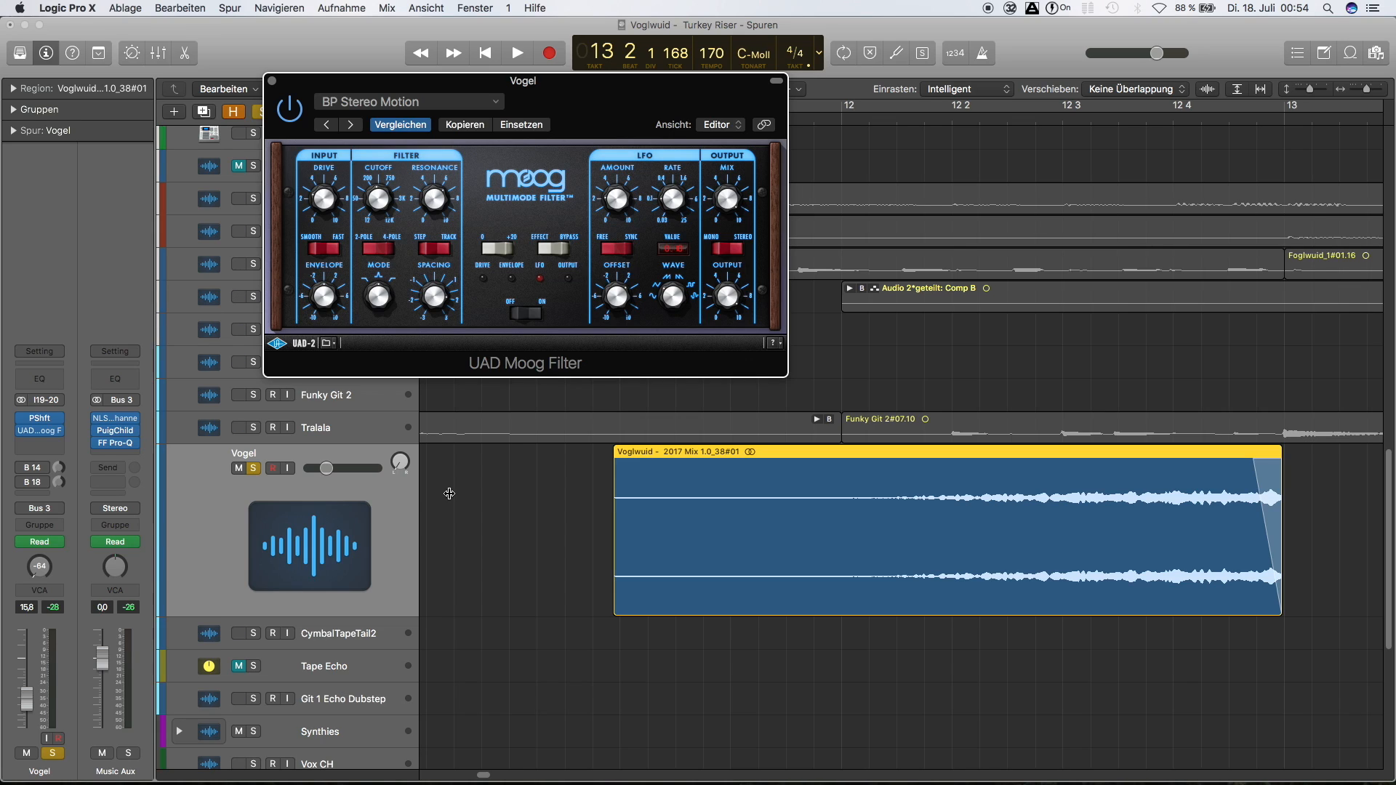
pyautogui.click(394, 506)
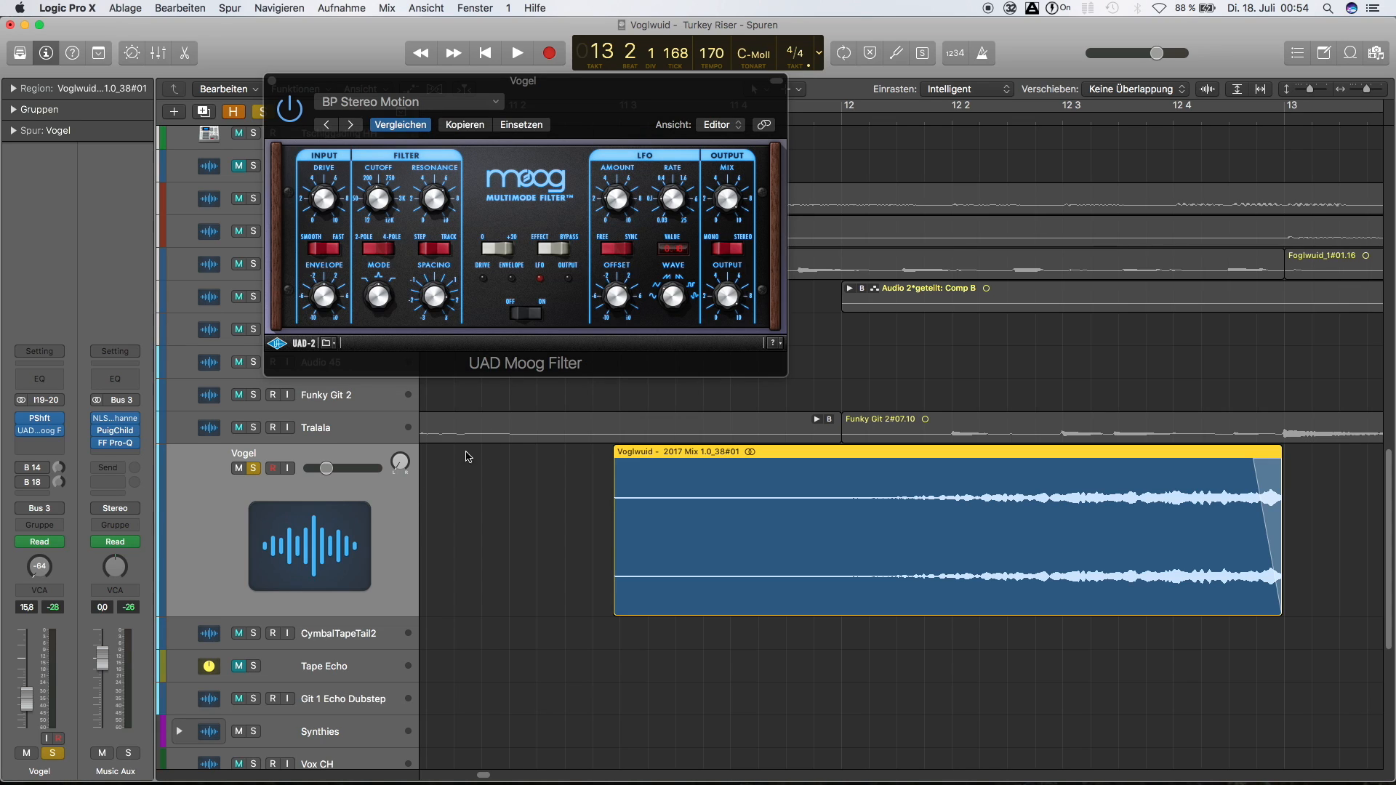
pyautogui.click(509, 563)
pyautogui.press('space')
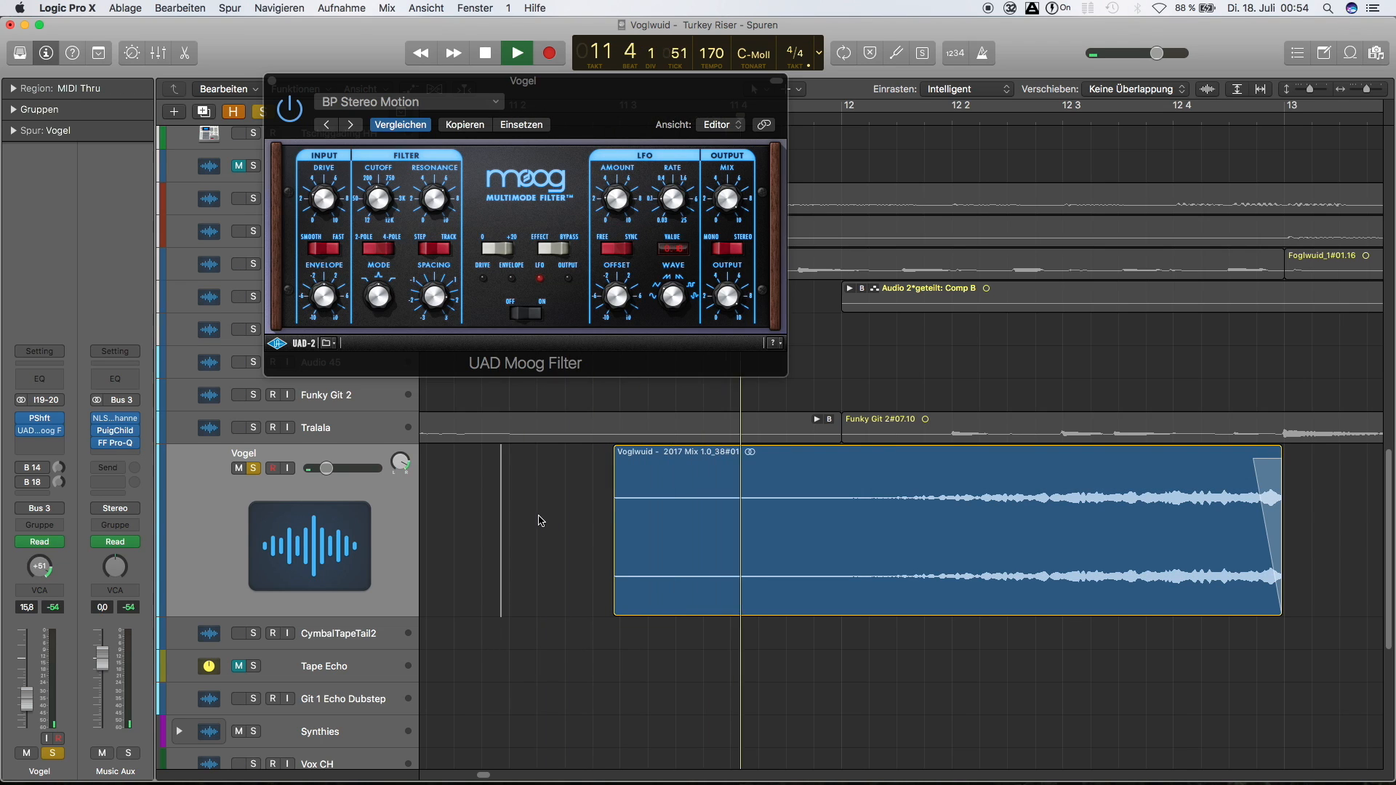
pyautogui.press('space')
# Activate the Vogel track's Bus 14 send to Tape Echo, show its PM-EchoFlex plug-in and play the region with the echo
pyautogui.click(37, 468)
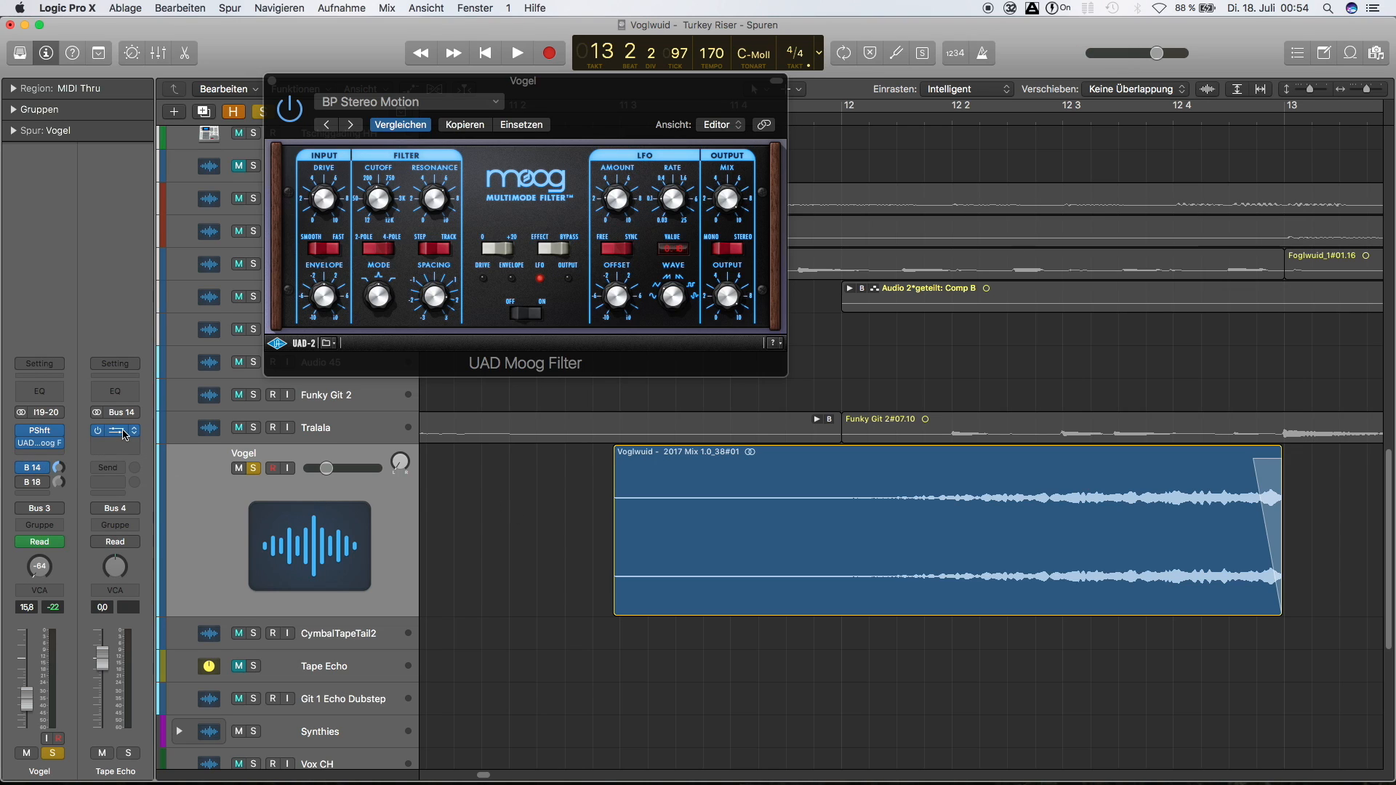
pyautogui.click(120, 434)
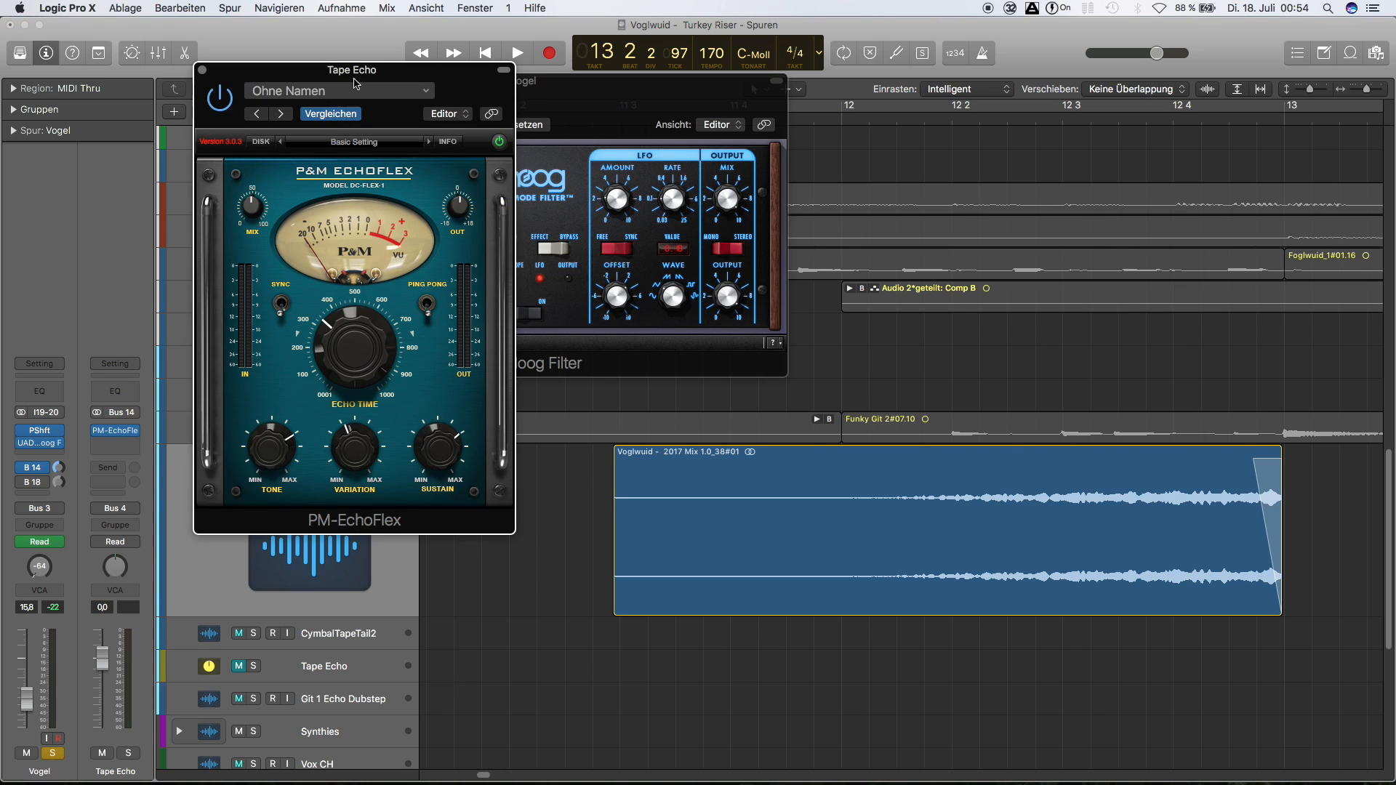
pyautogui.moveTo(356, 76); pyautogui.dragTo(256, 44)
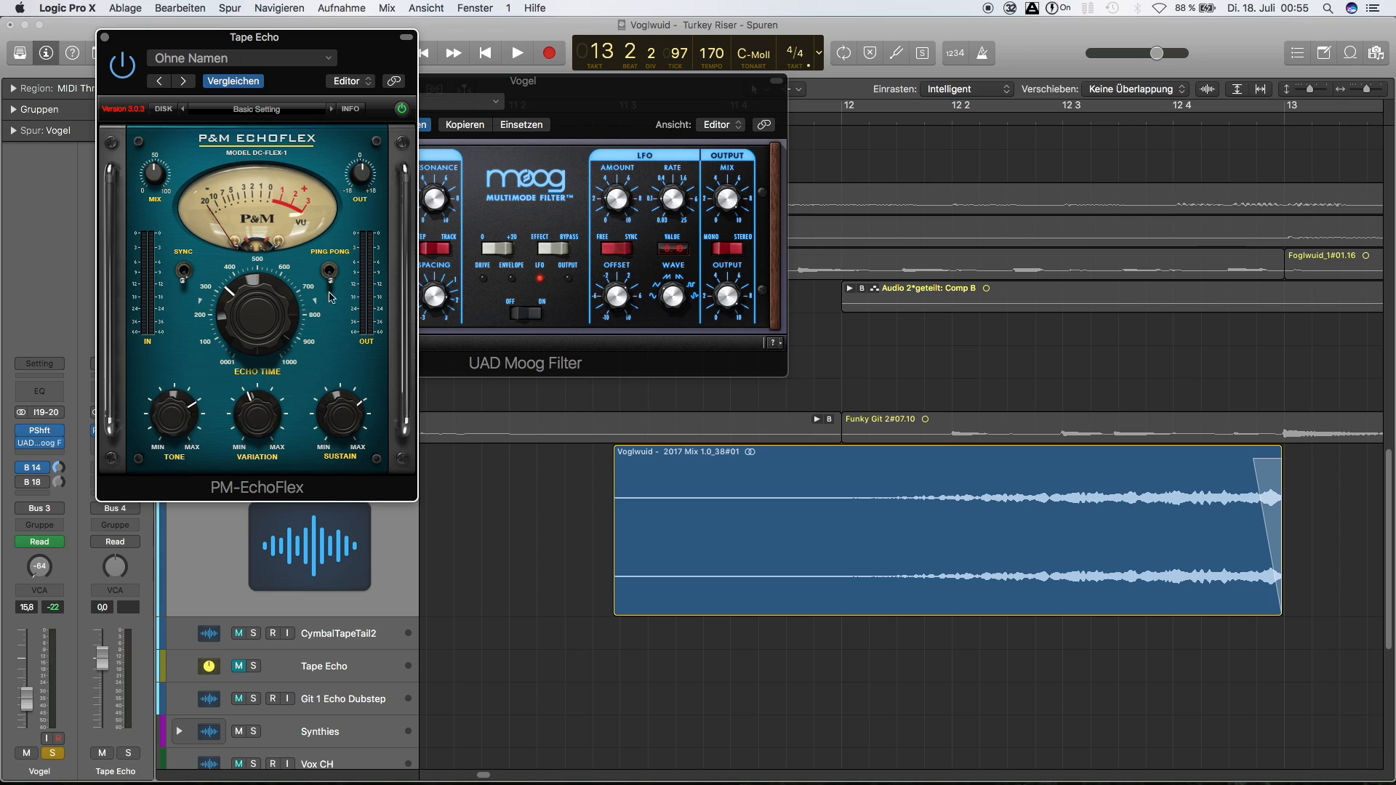
pyautogui.click(460, 541)
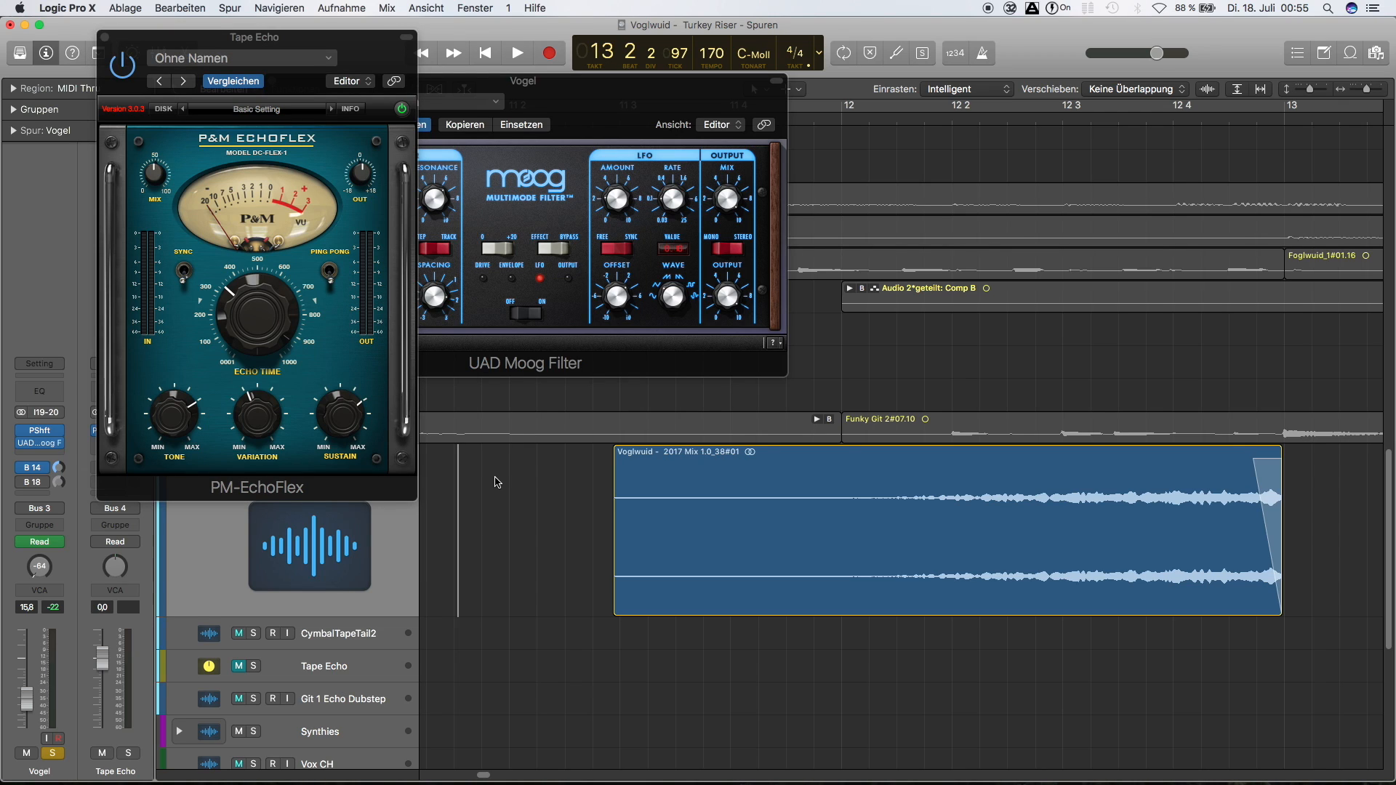
pyautogui.press('space')
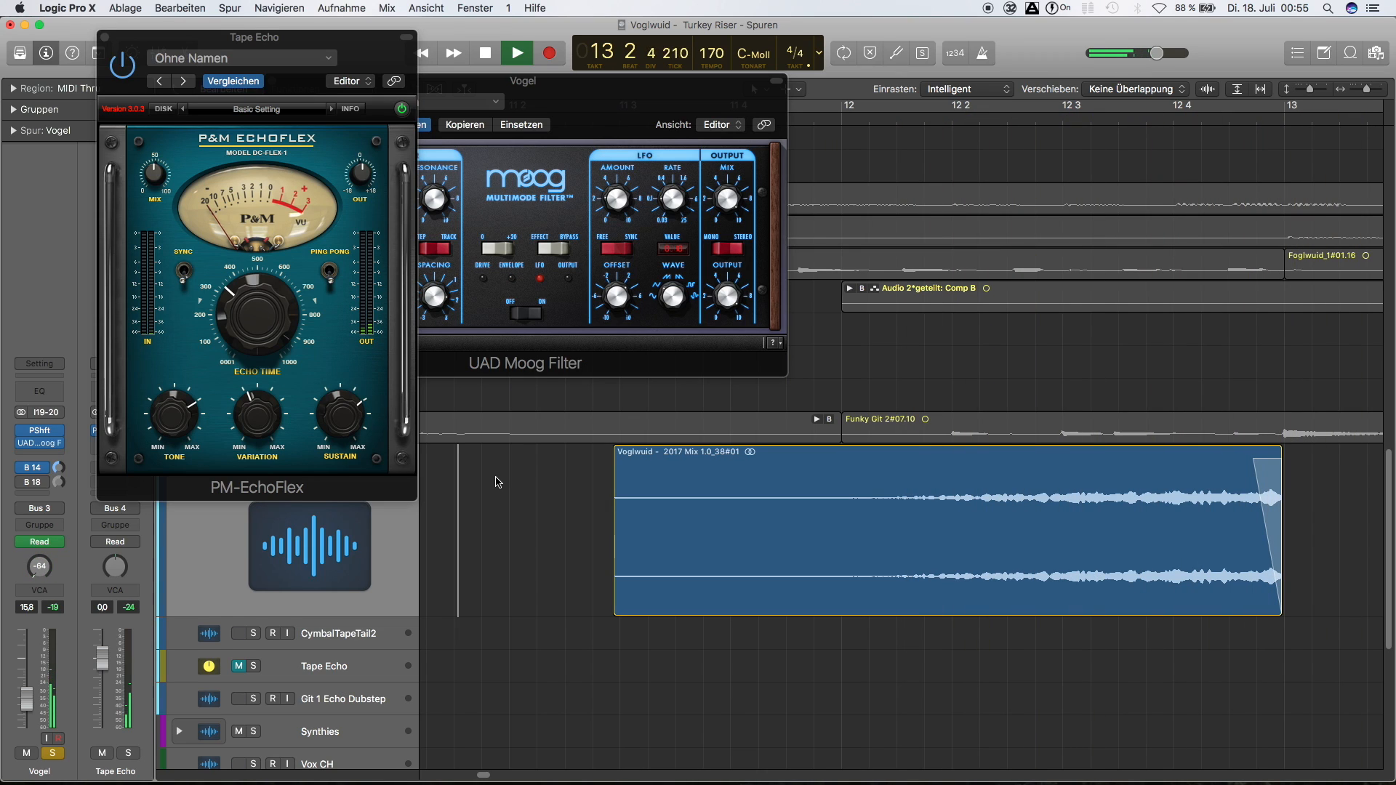
pyautogui.press('space')
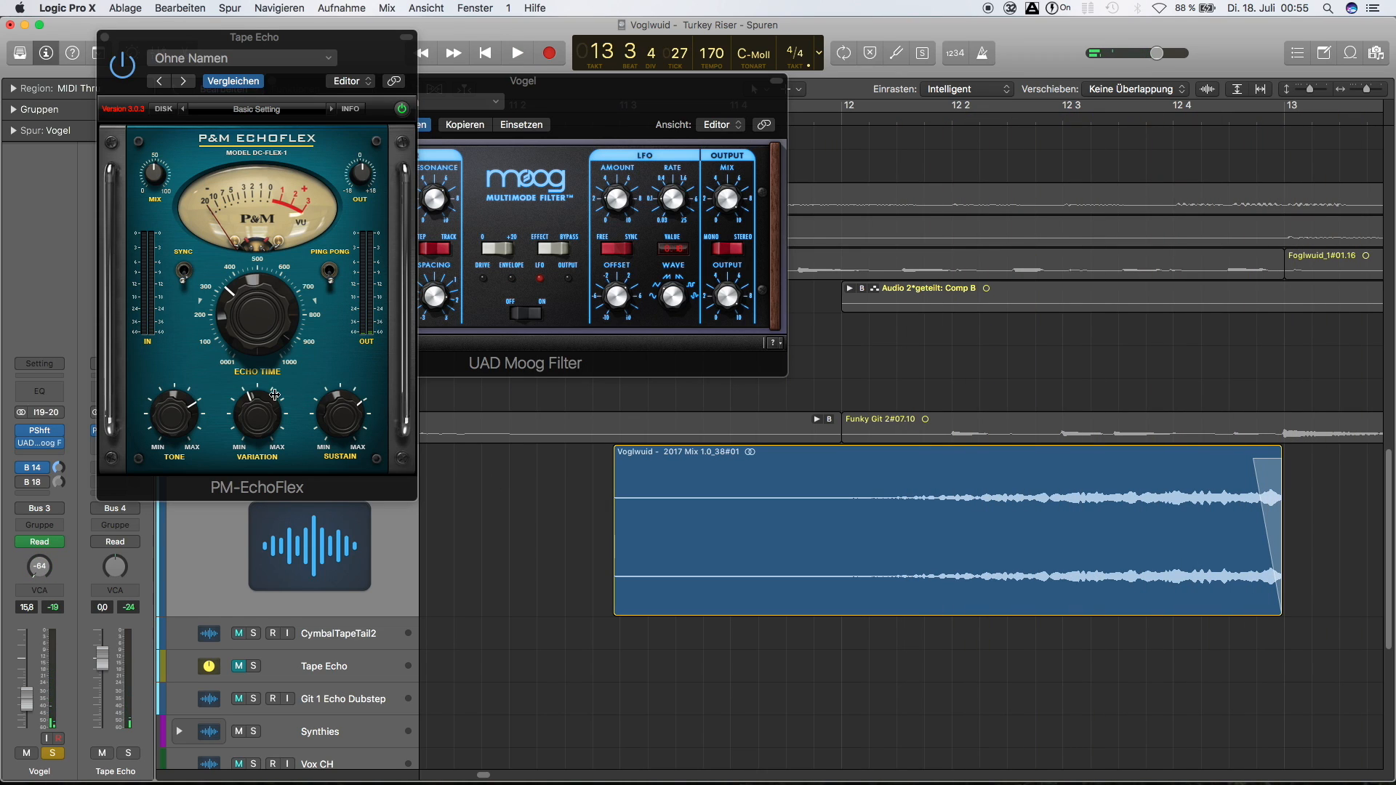
# Activate the Vogel track's Bus 18 send to Deepness, inspect its Springtime reverb, close the plug-in windows and reselect the Vogel track
pyautogui.click(35, 484)
pyautogui.click(108, 45)
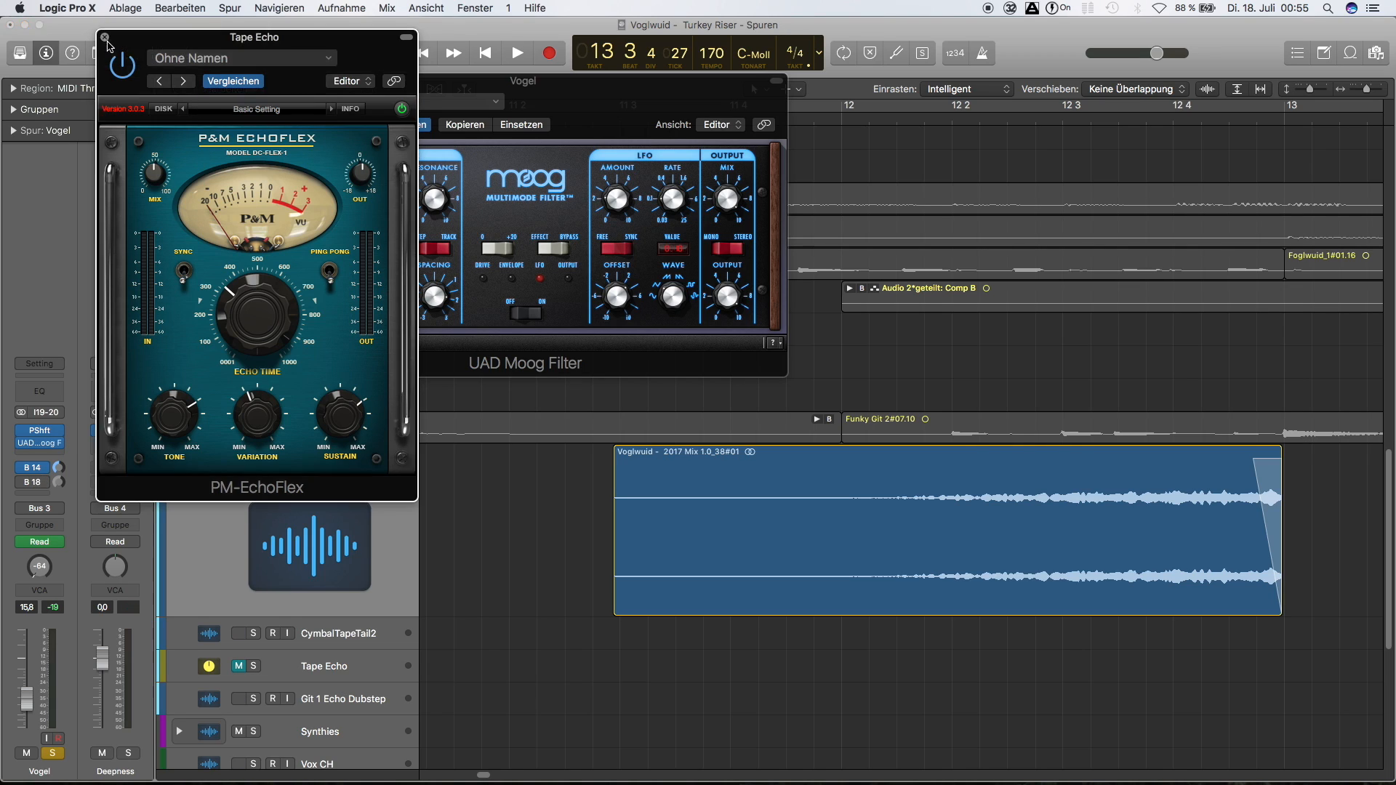
pyautogui.keyDown('alt'); pyautogui.click(105, 37); pyautogui.keyUp('alt')
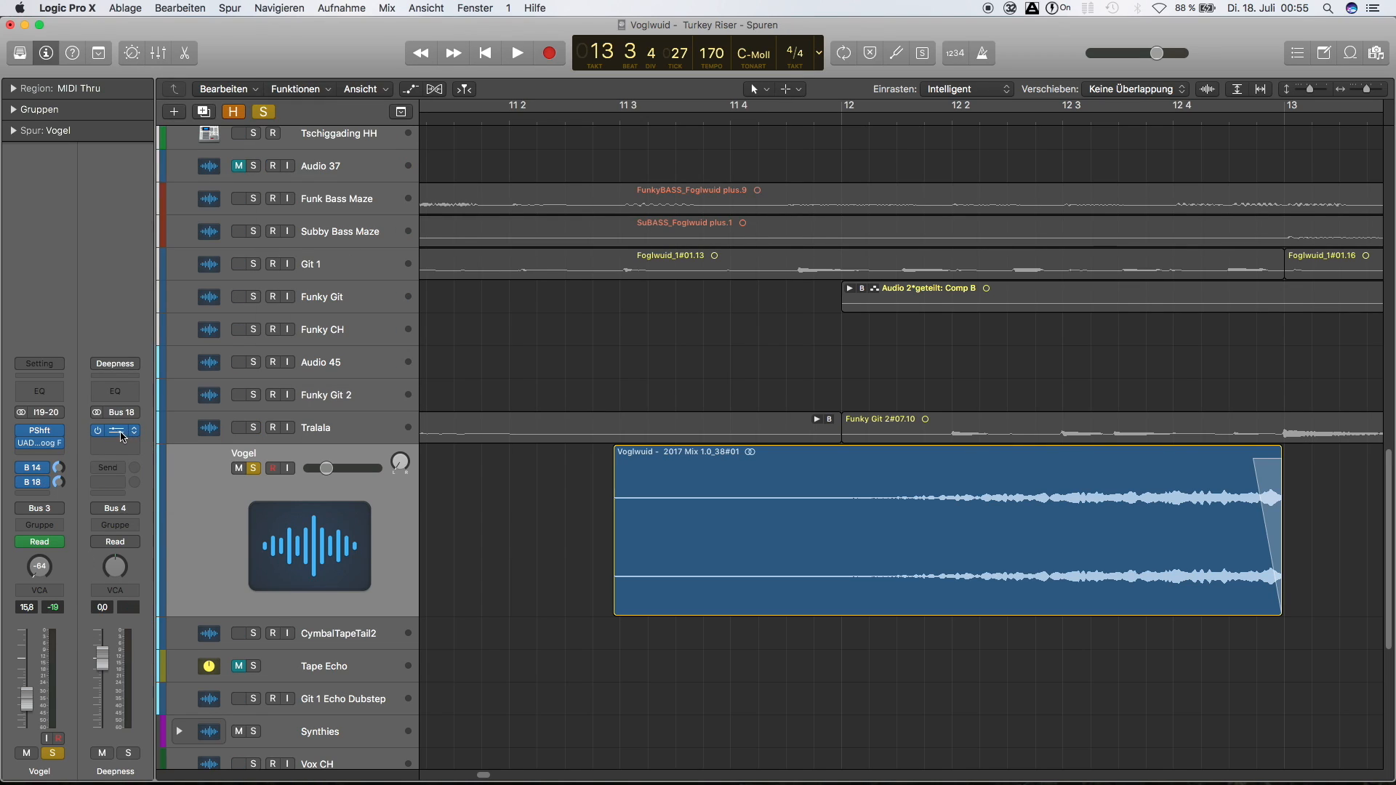
pyautogui.click(118, 433)
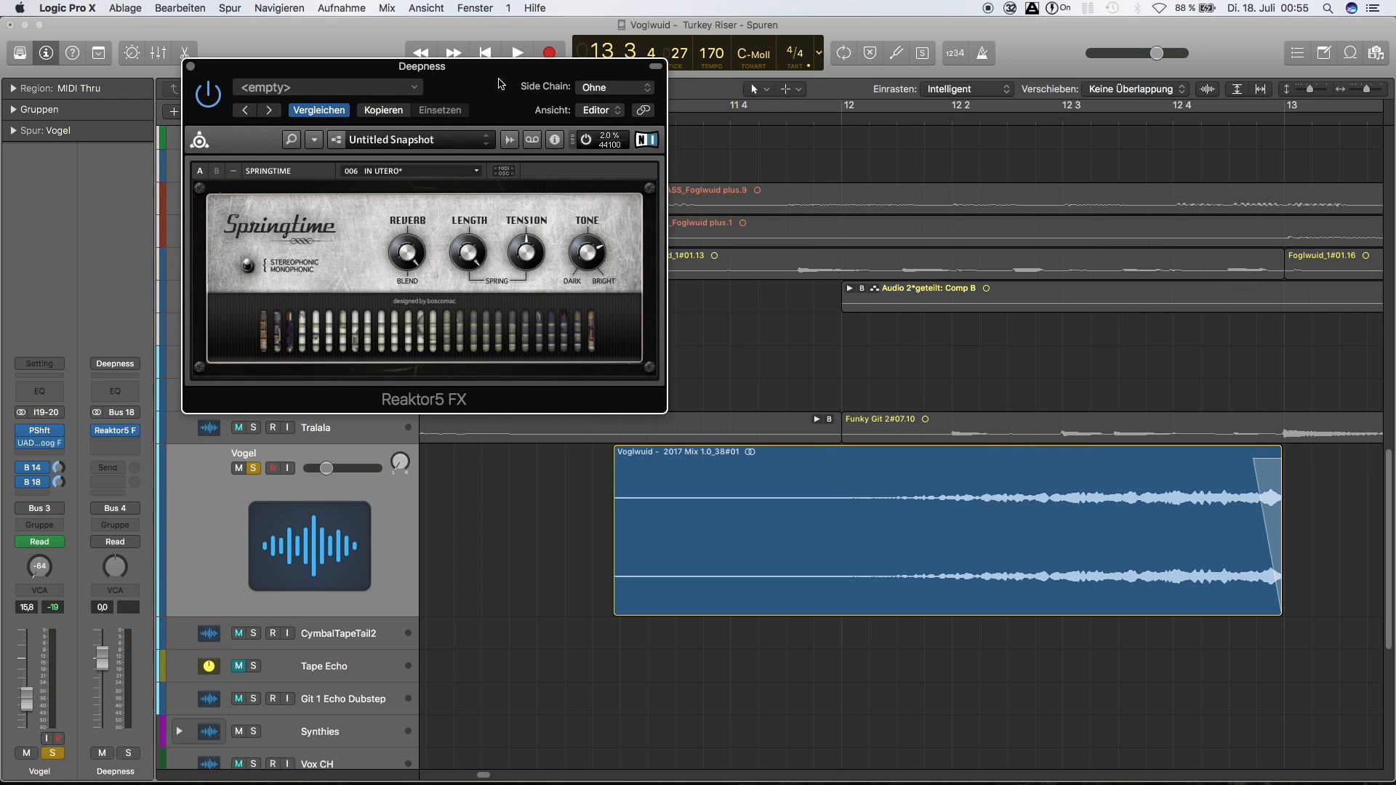
pyautogui.moveTo(387, 407); pyautogui.dragTo(392, 388)
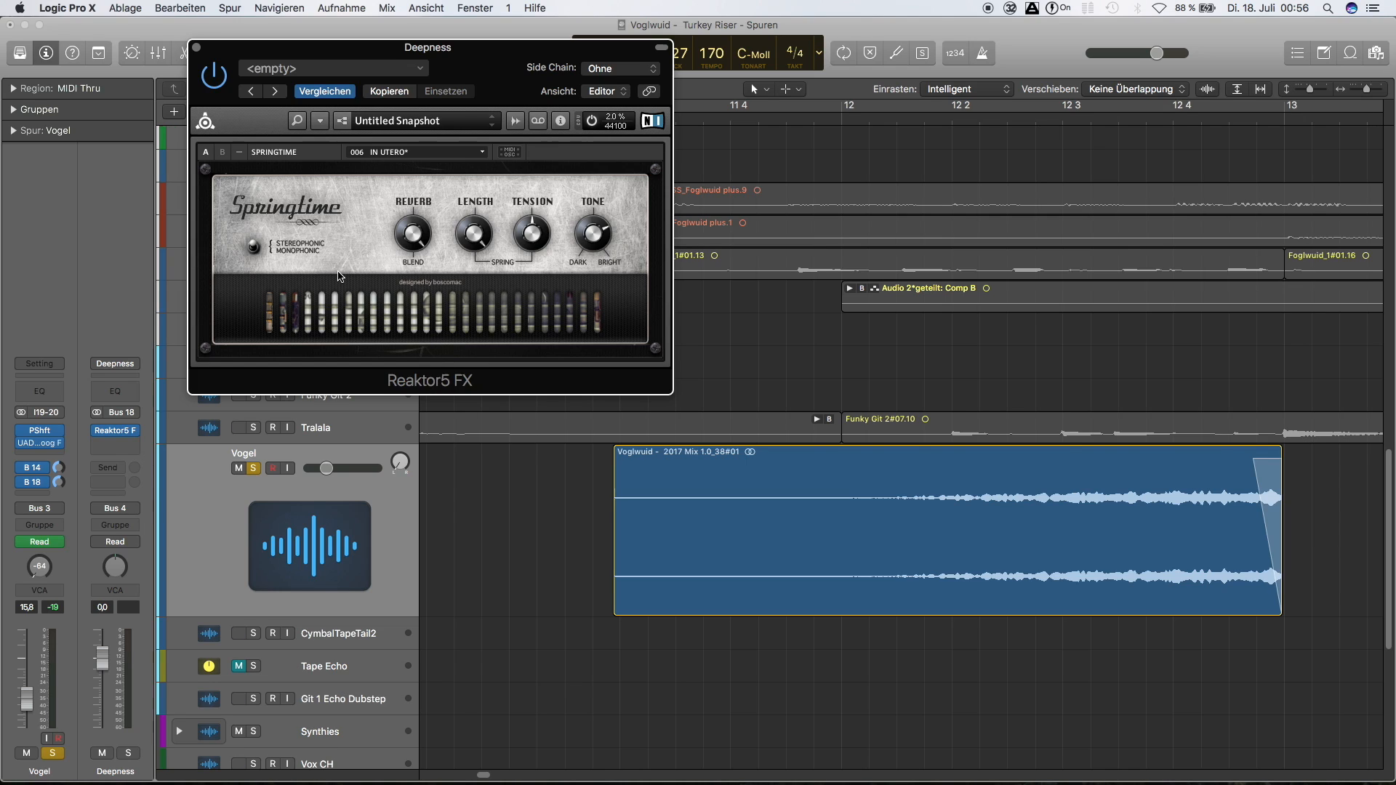
pyautogui.click(197, 48)
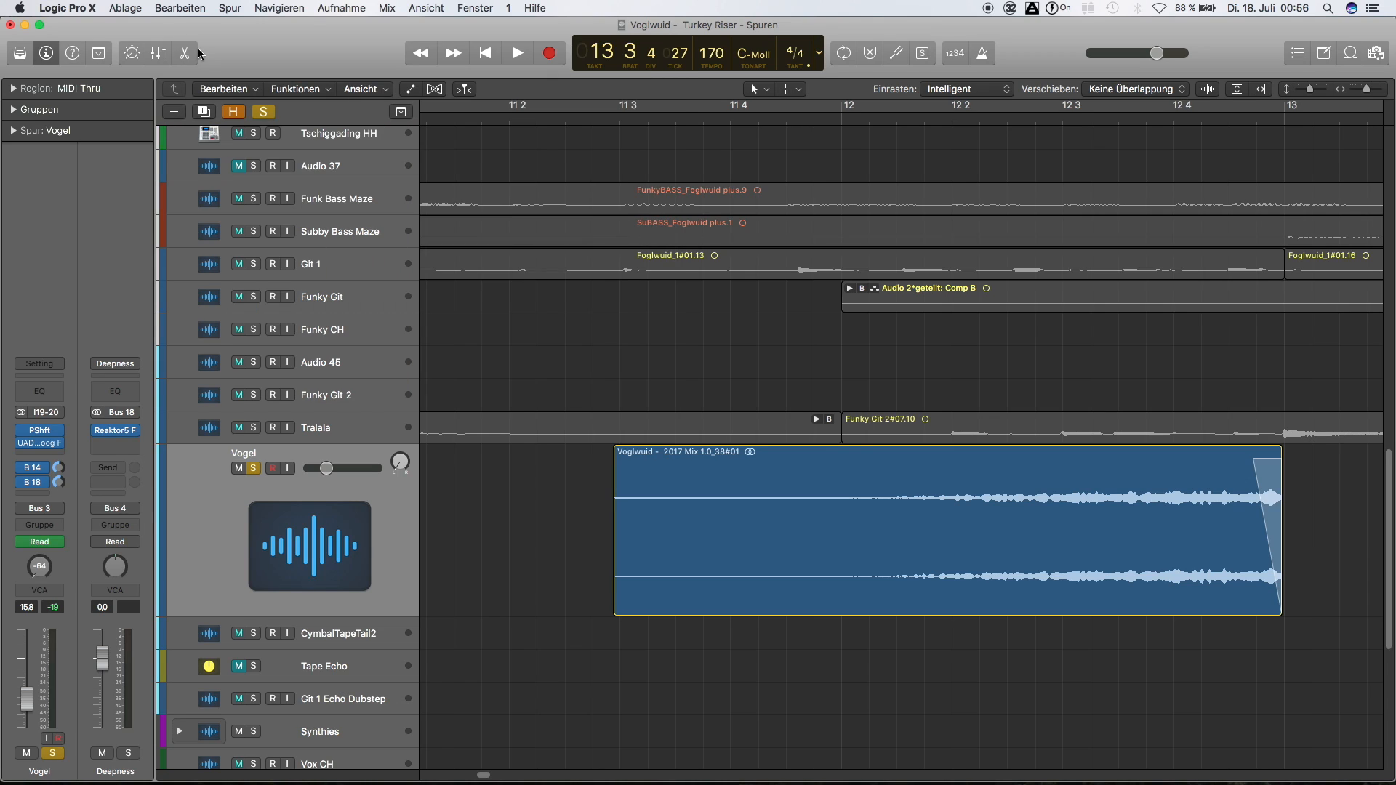
pyautogui.click(216, 490)
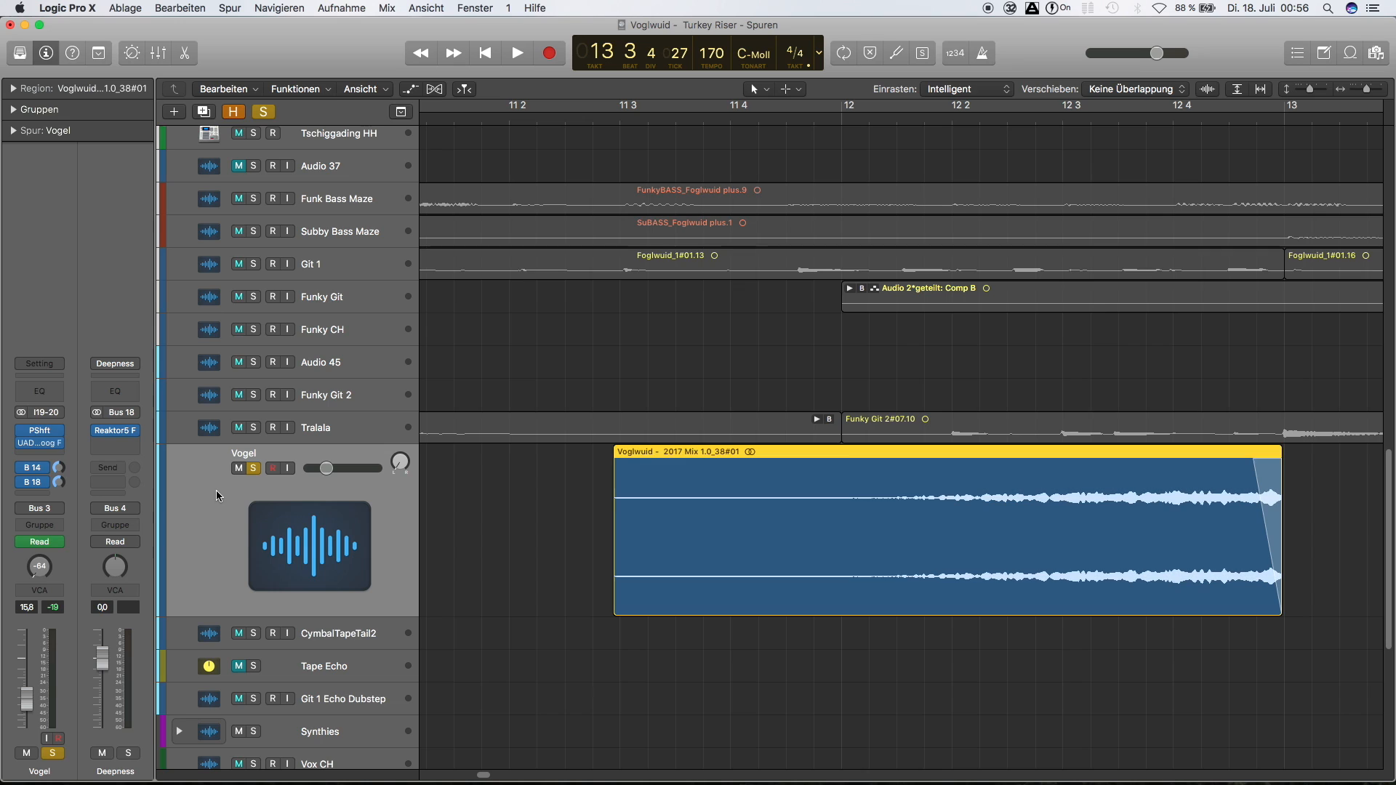
# Play the soloed Vogel region with all its effects from bar 11 through the start of bar 13, then stop playback
pyautogui.click(468, 117)
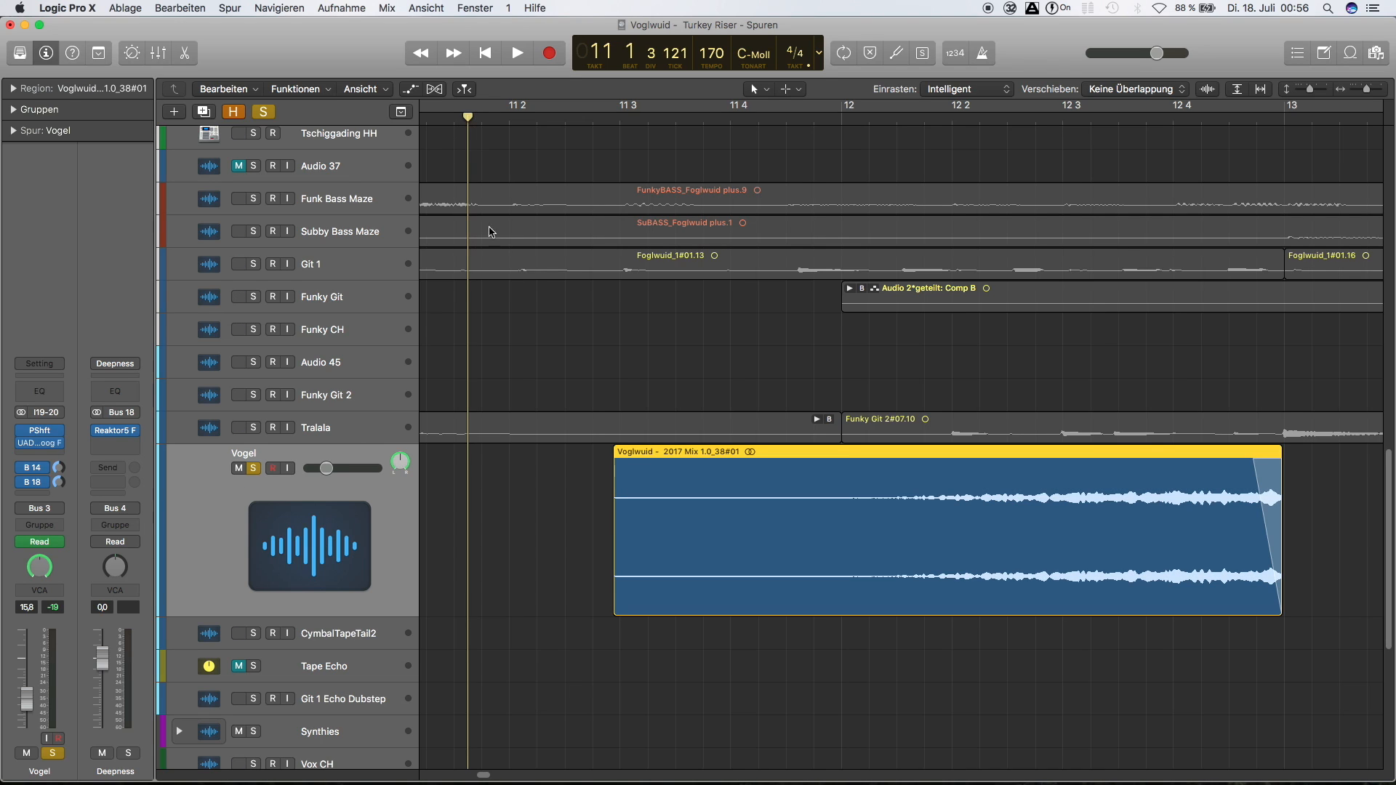
pyautogui.press('space')
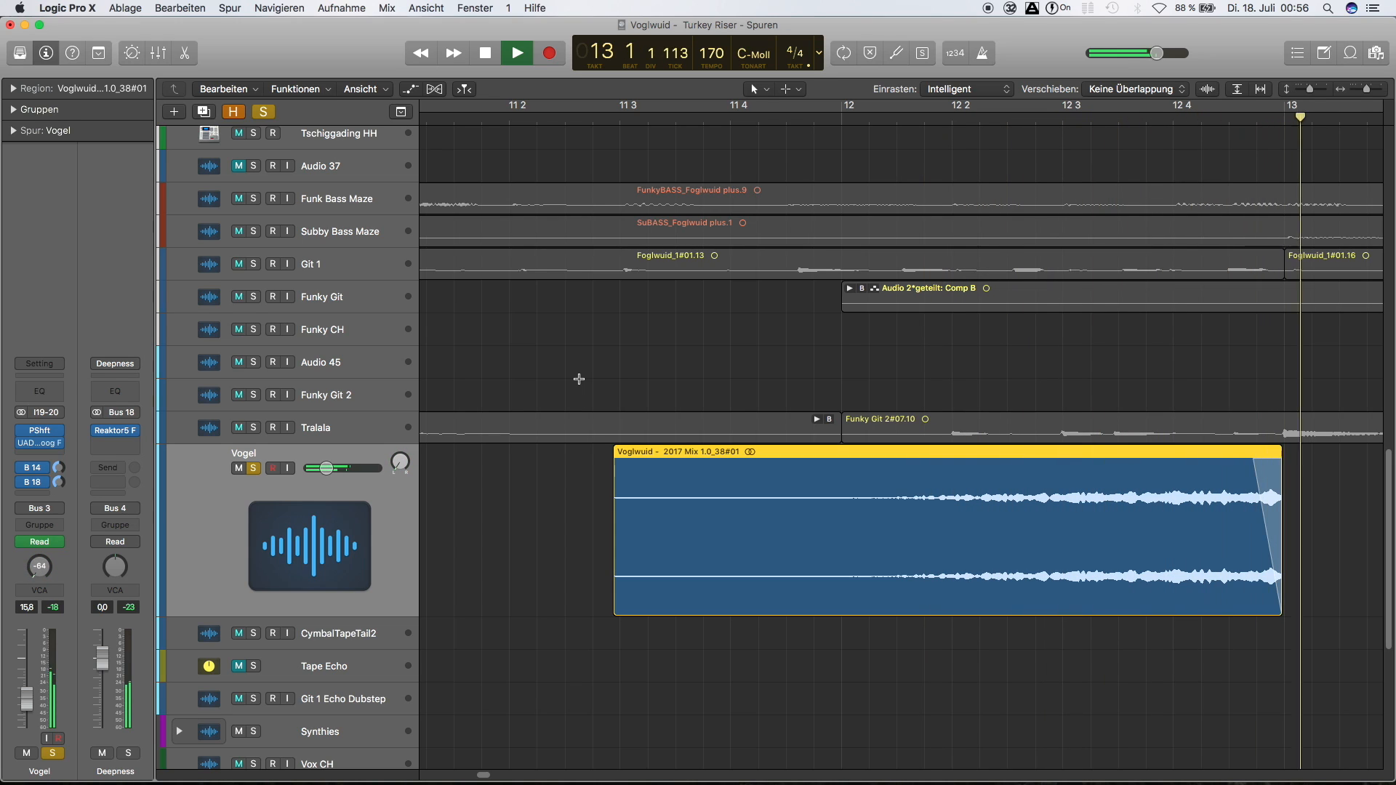
pyautogui.press('space')
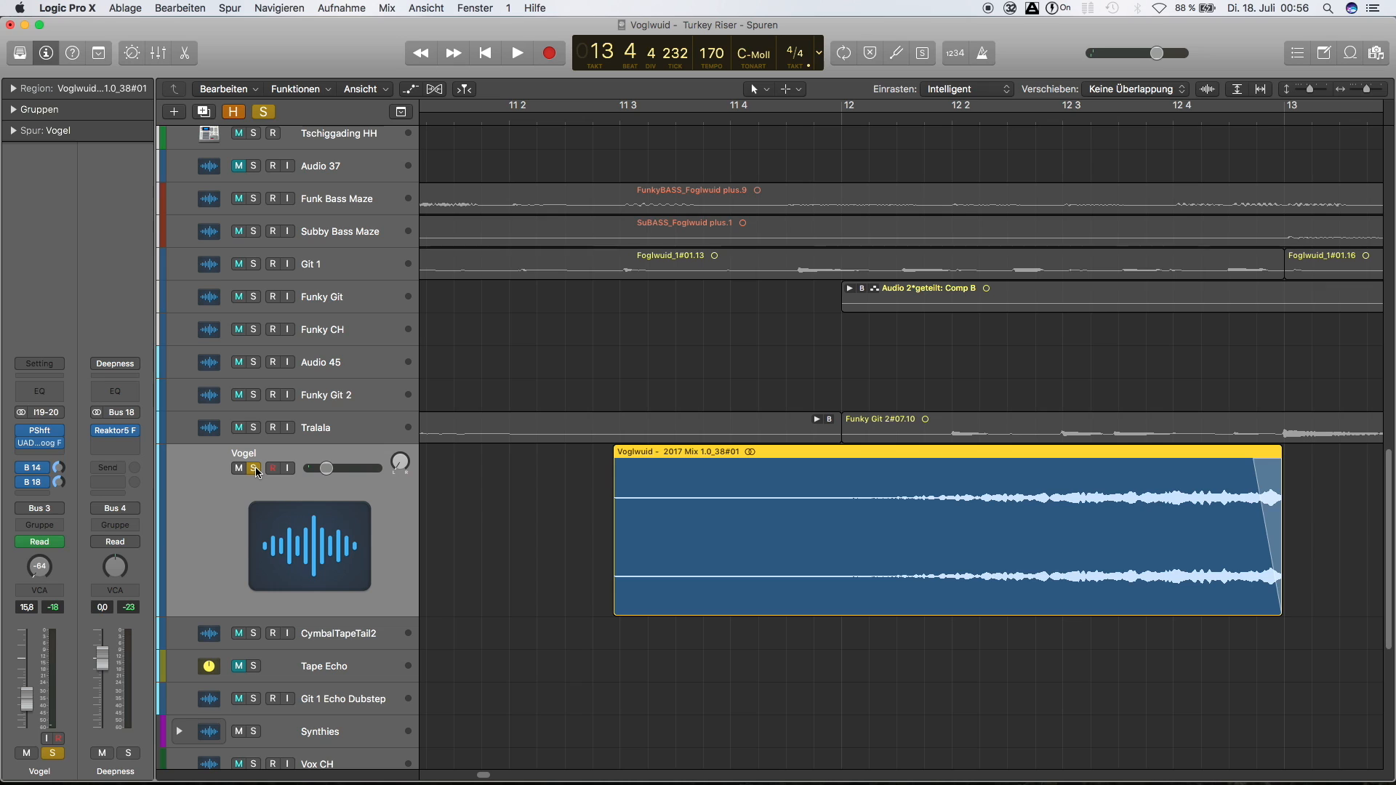
# Turn off solo on the Vogel track and play the full mix from just before bar 5 through the riser into bar 14
pyautogui.click(255, 468)
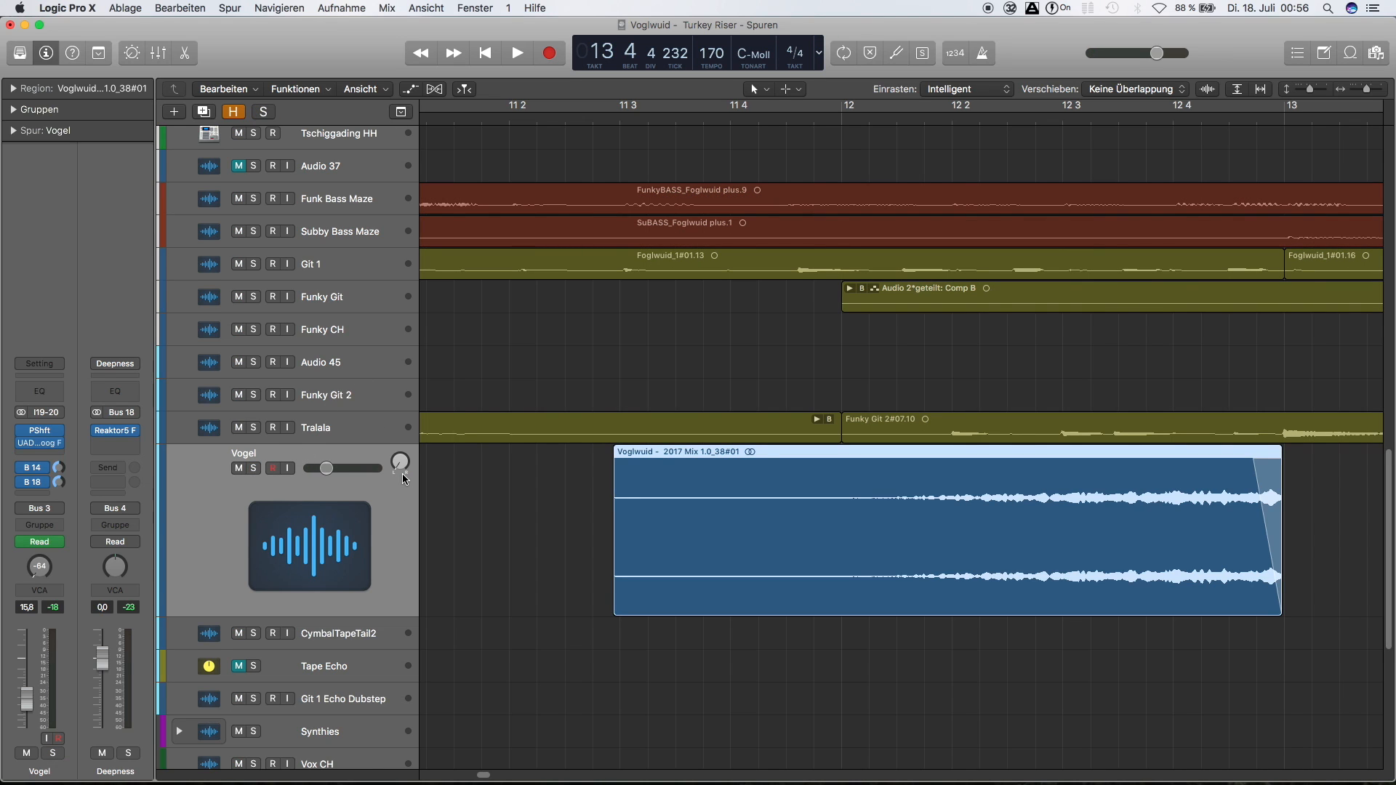
pyautogui.press('z')
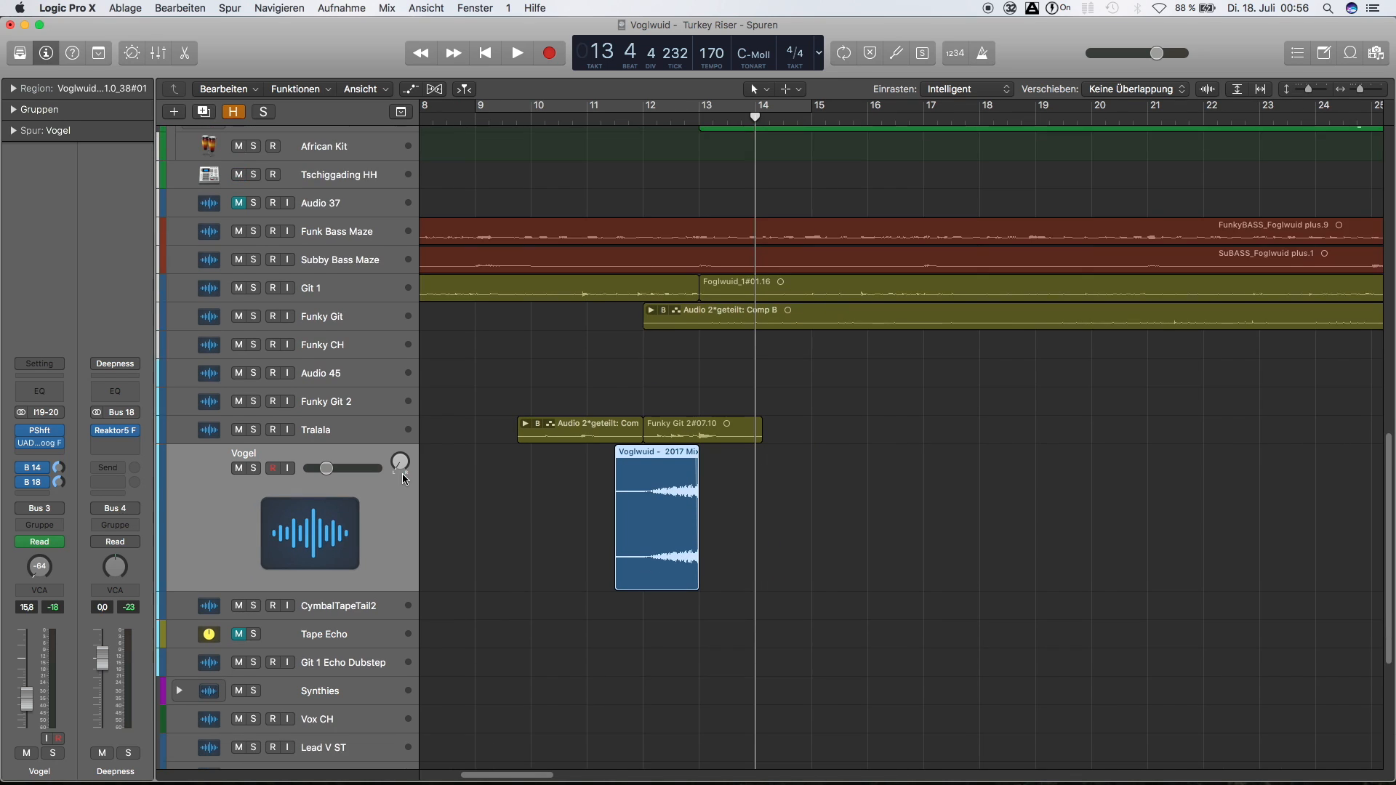
pyautogui.press('super+Up')
pyautogui.hscroll(-3, 582, 120)
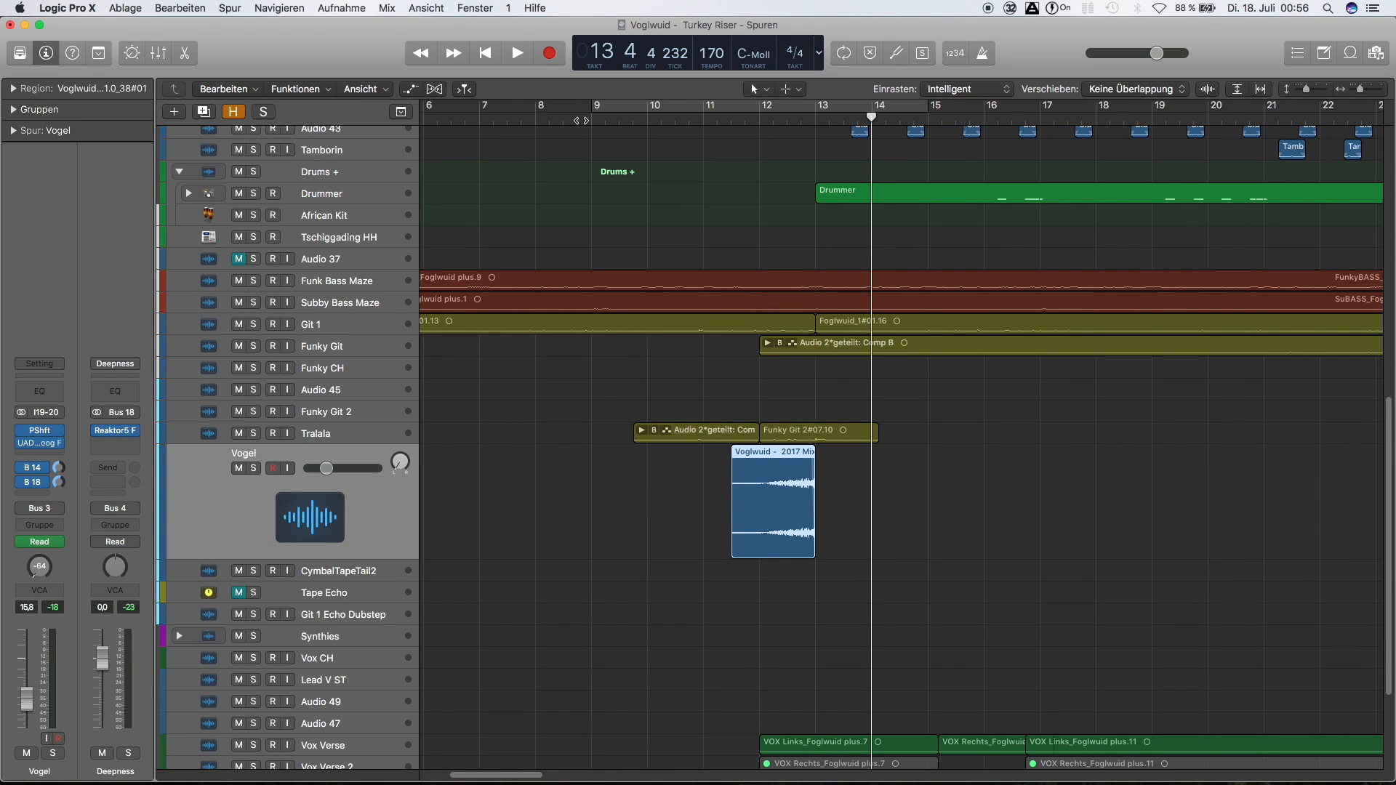
pyautogui.hscroll(-3, 581, 121)
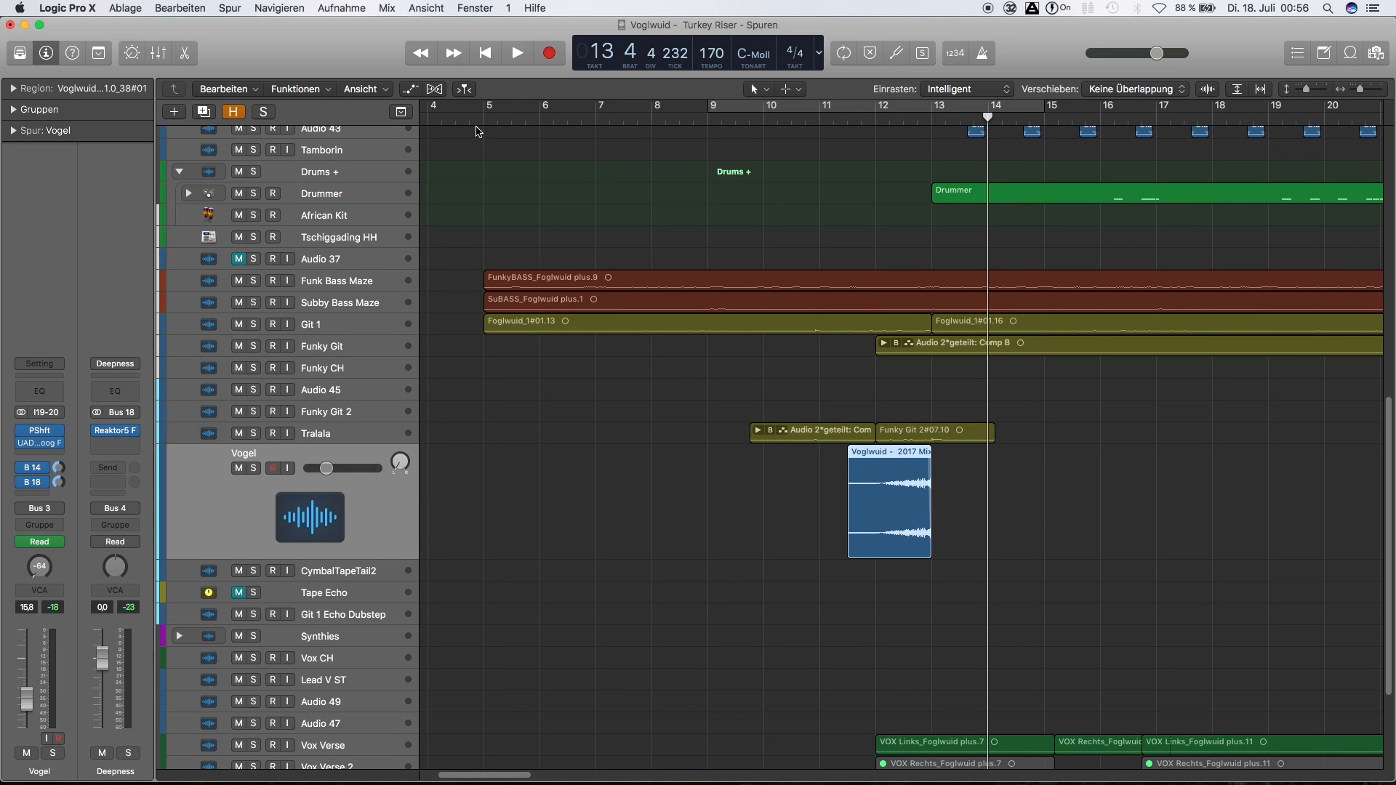
pyautogui.press('Return')
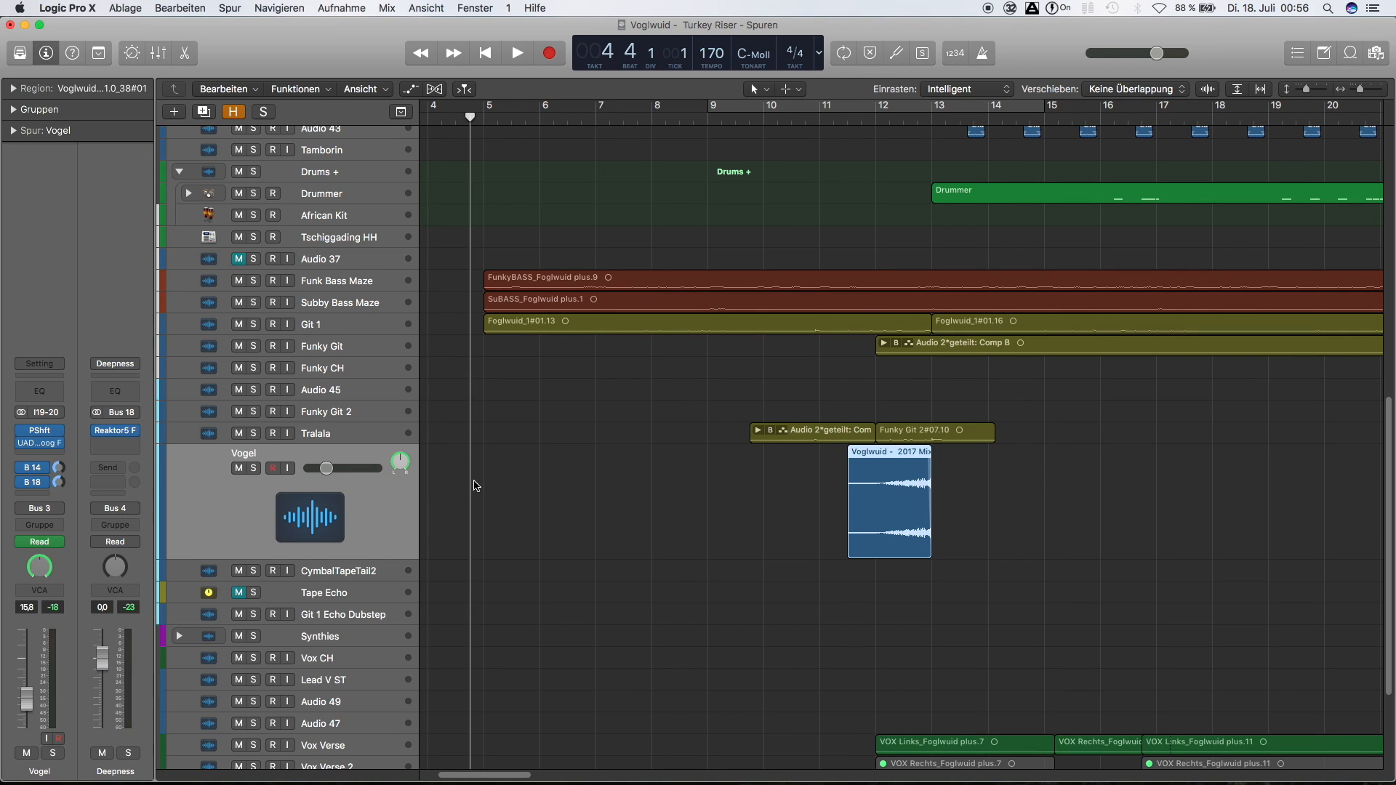
pyautogui.press('space')
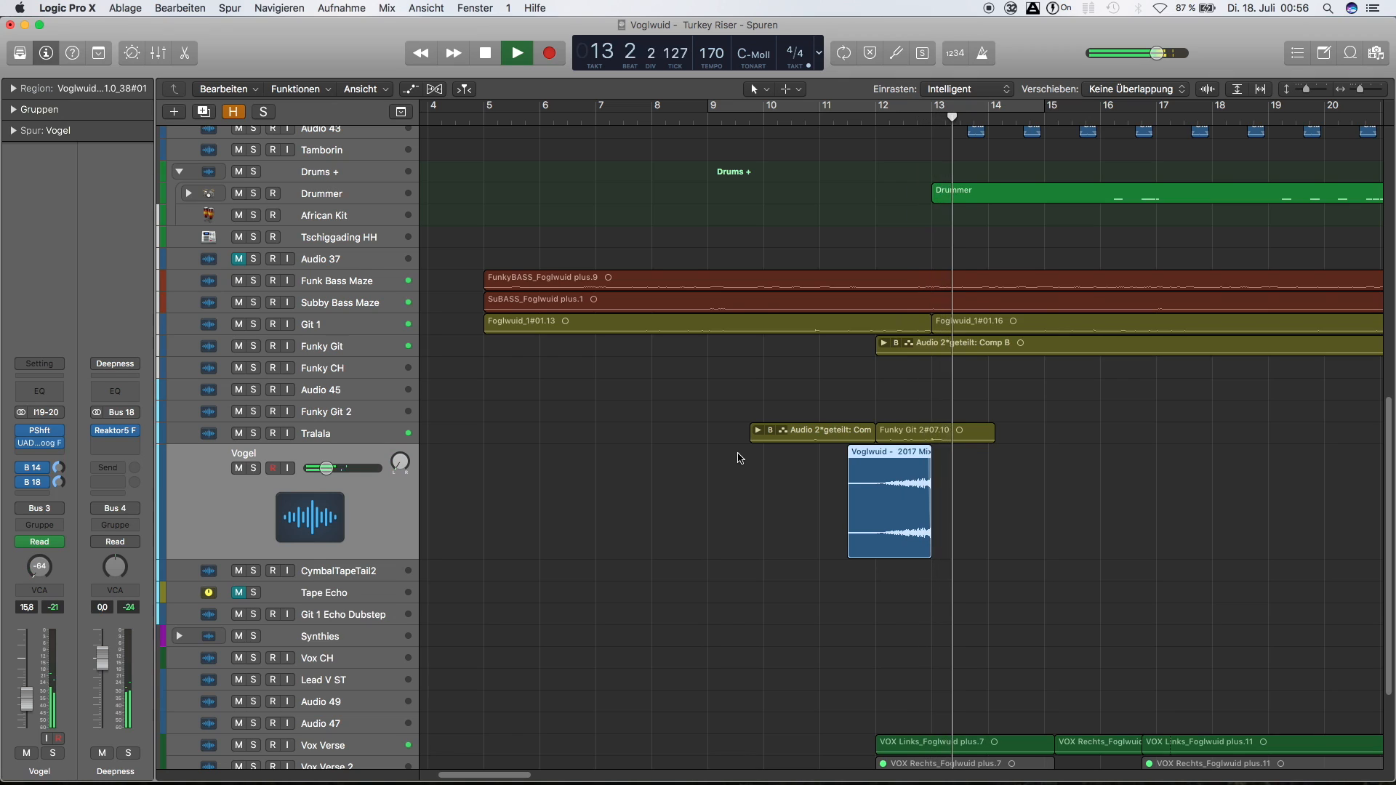
pyautogui.press('space')
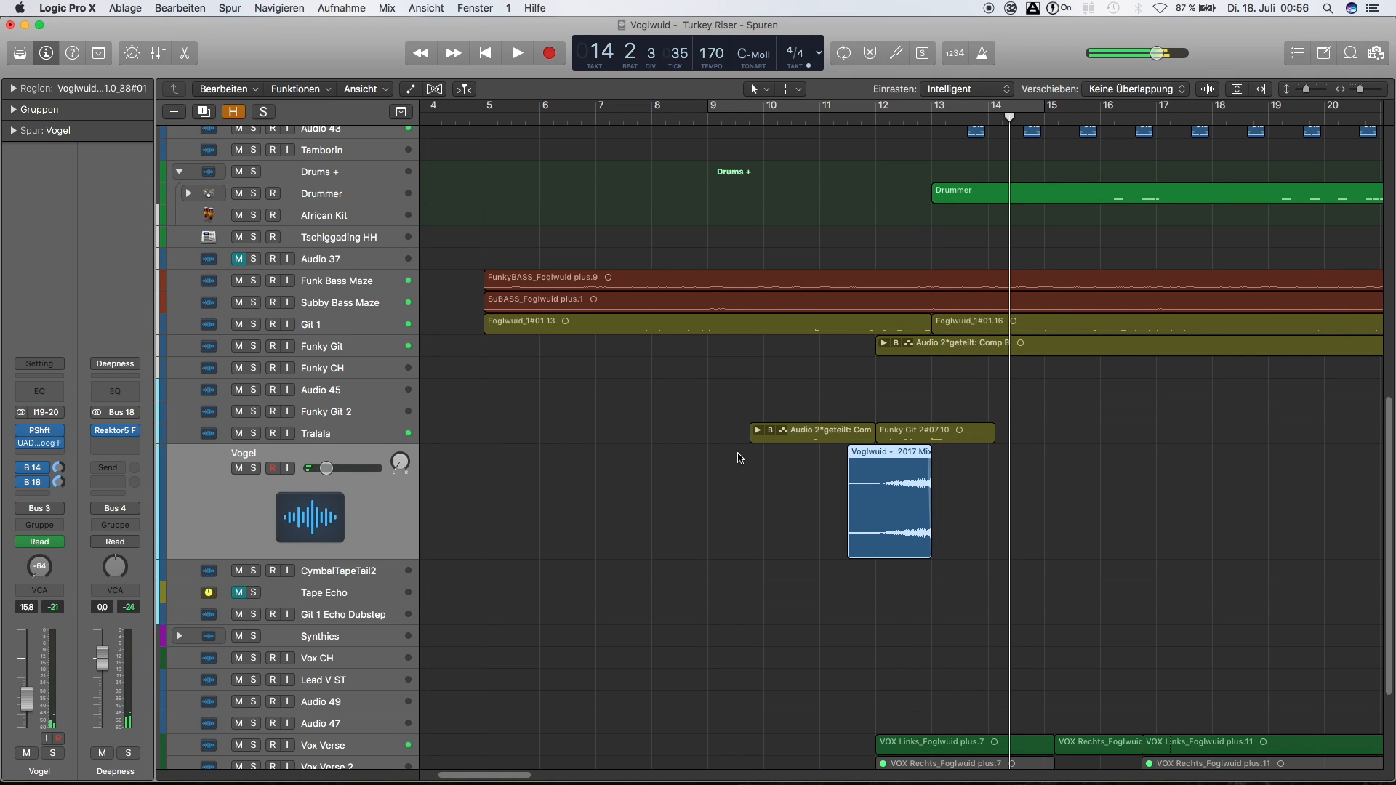